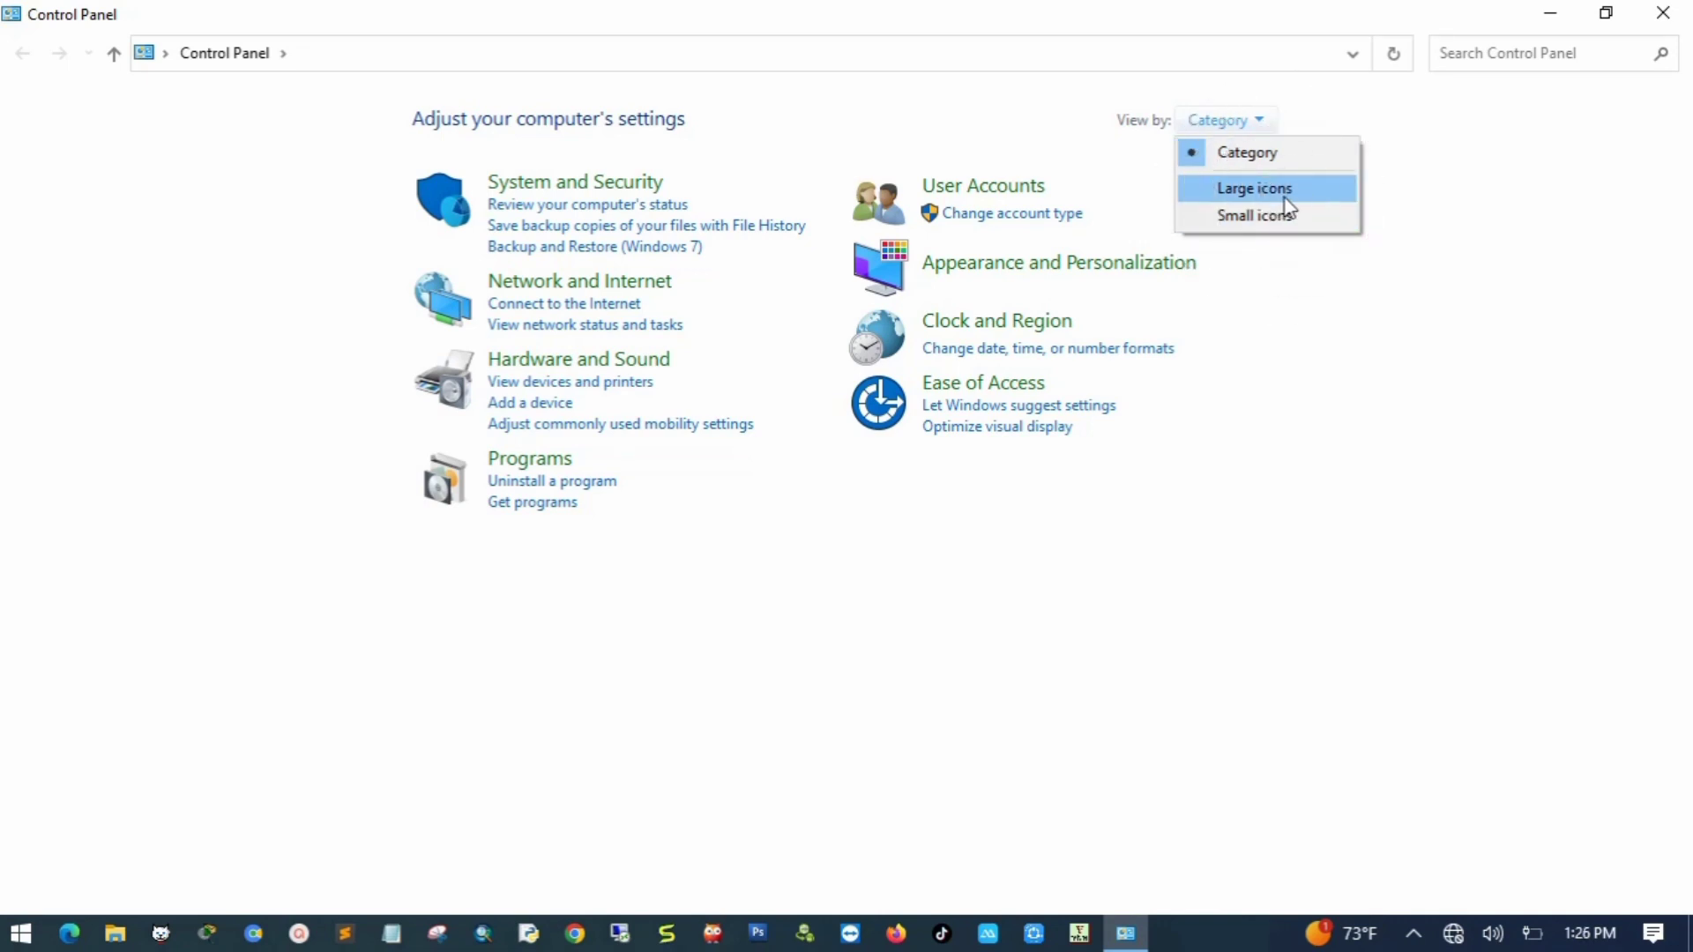
From the Control Panel's large icons view, enable the Synaptics ClickPad in the Mouse properties, apply it and close the windows
click(1285, 200)
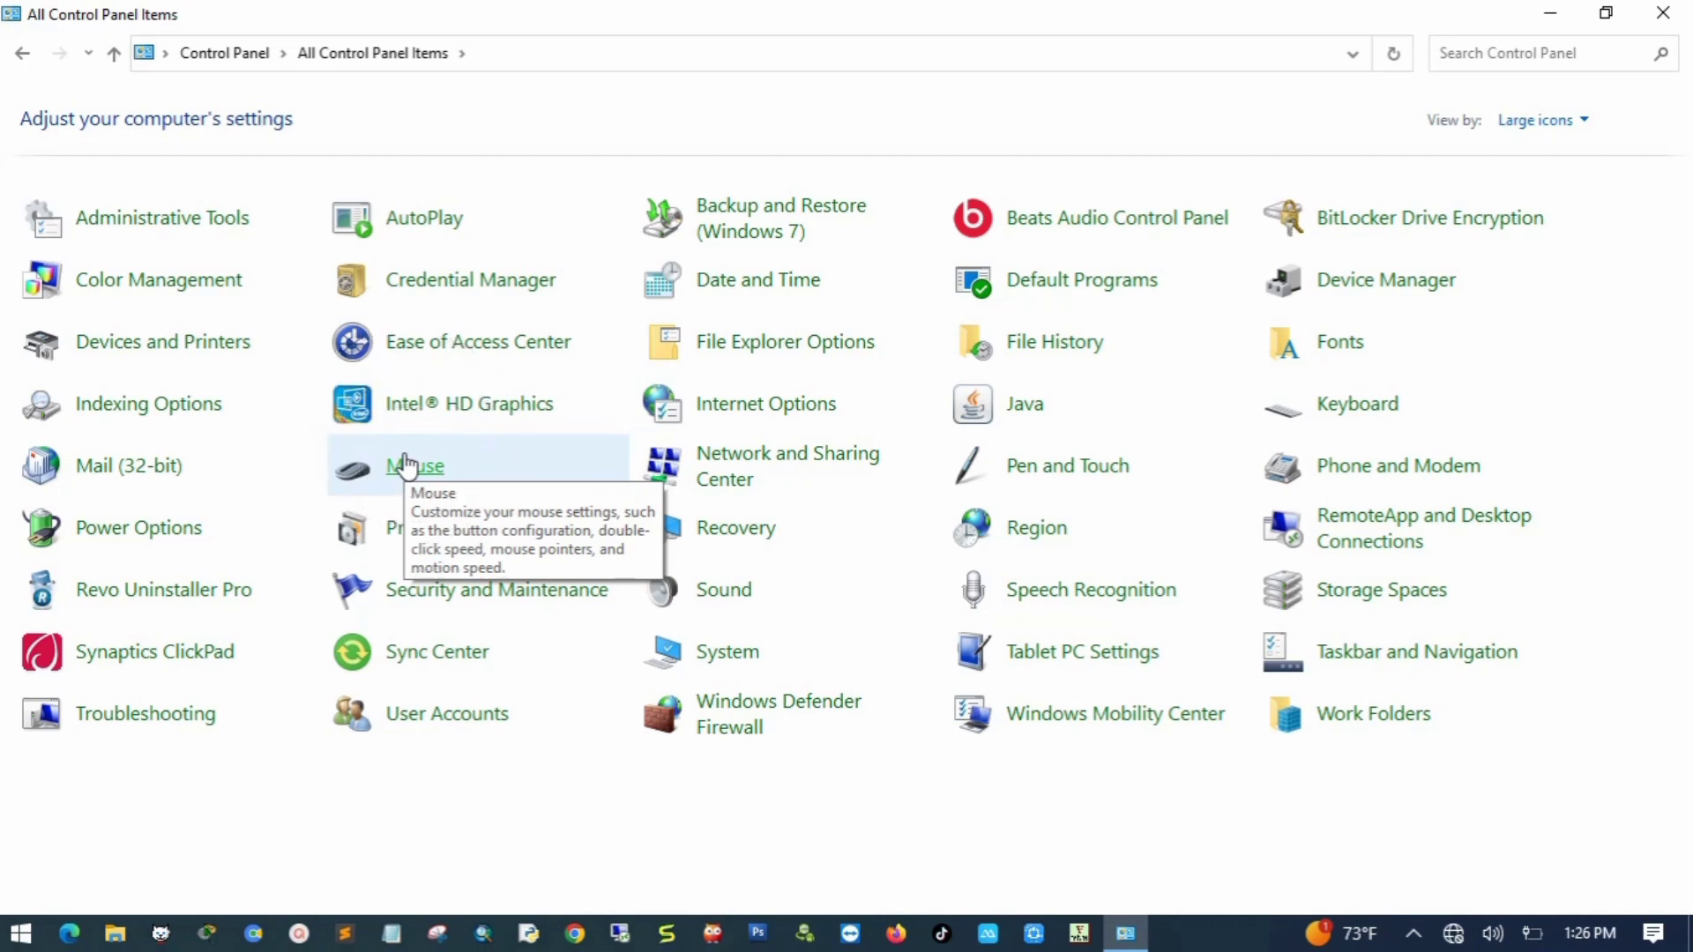
click(438, 482)
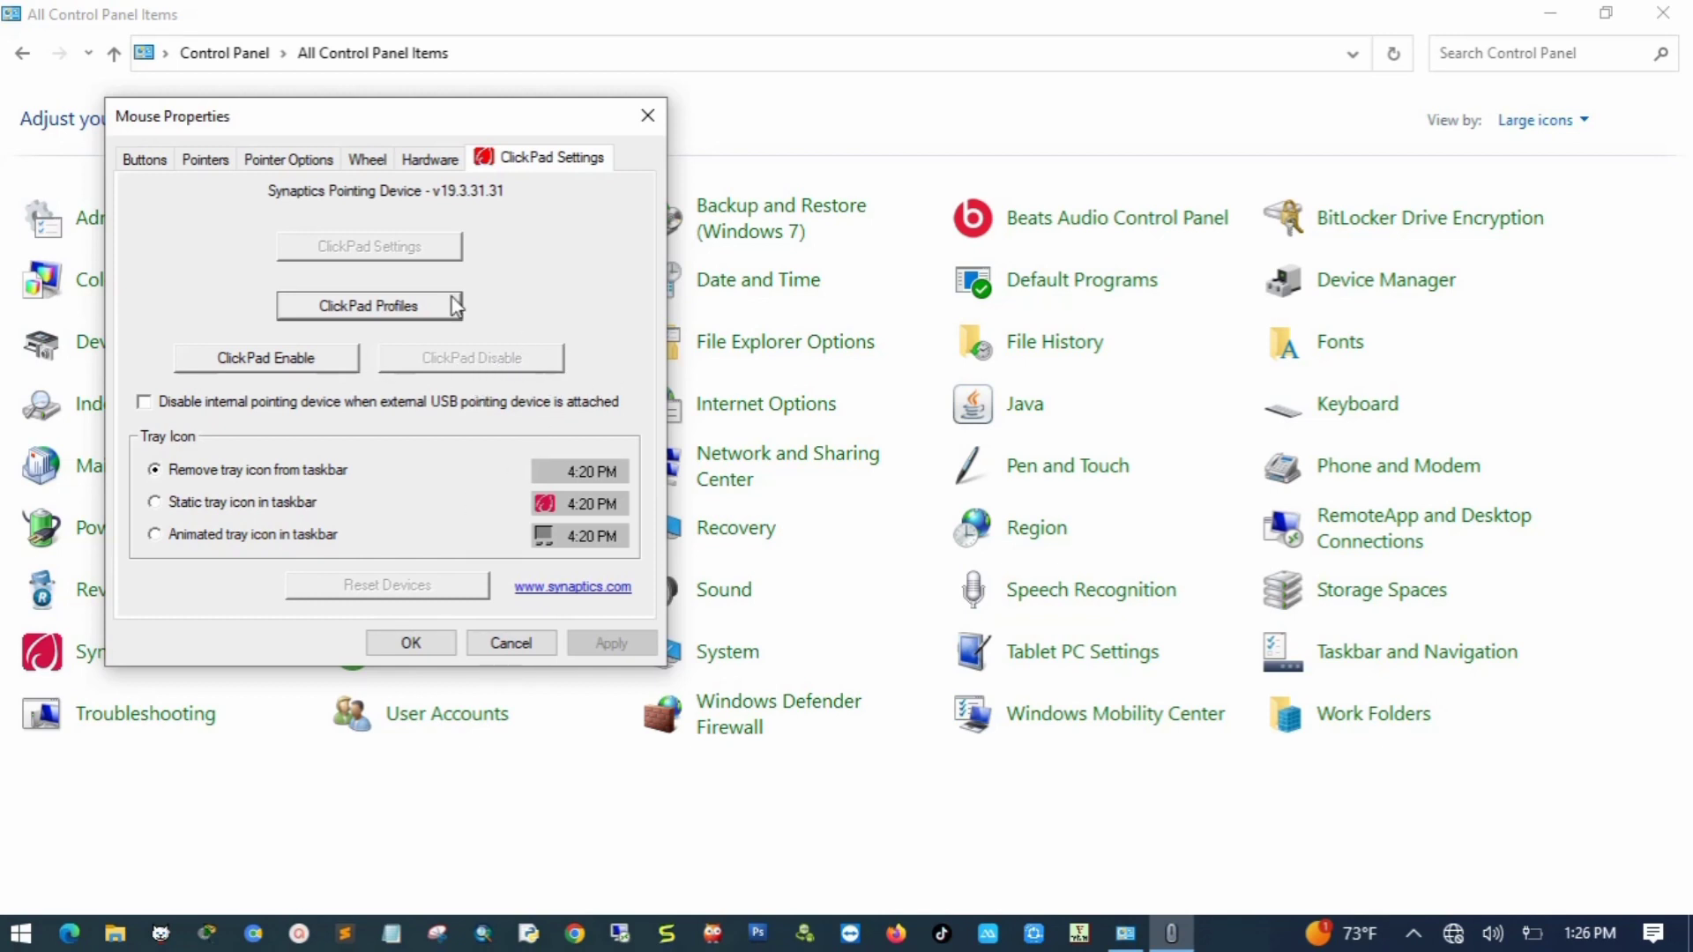
click(235, 360)
click(272, 361)
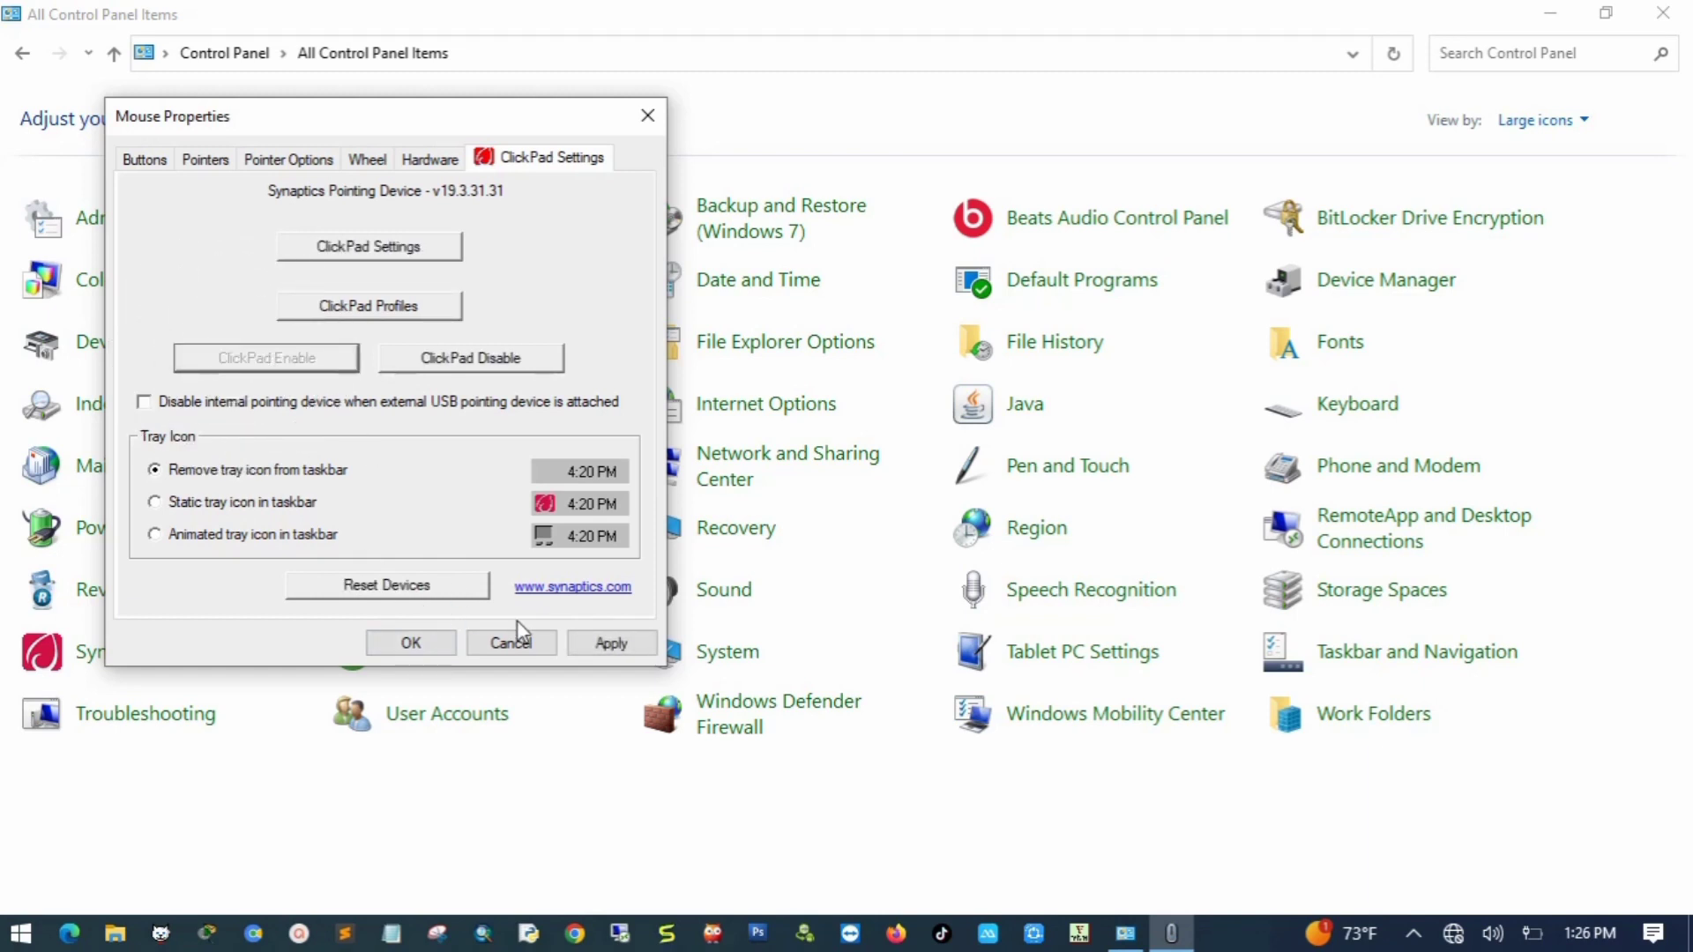
click(608, 644)
click(430, 652)
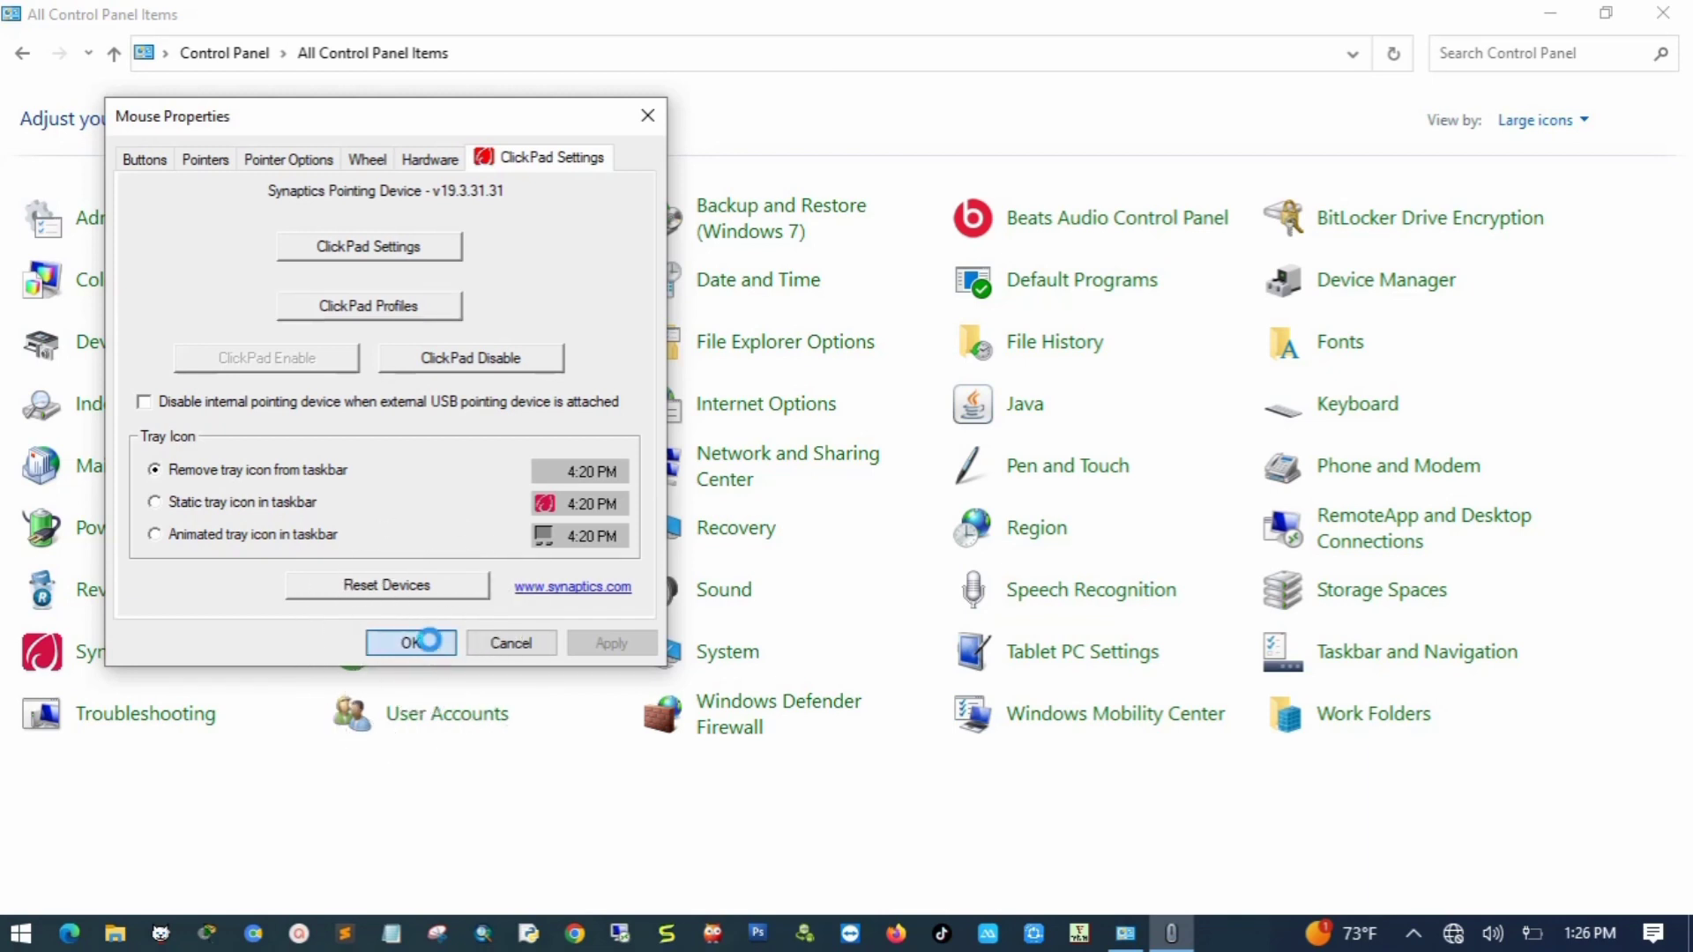
click(1663, 12)
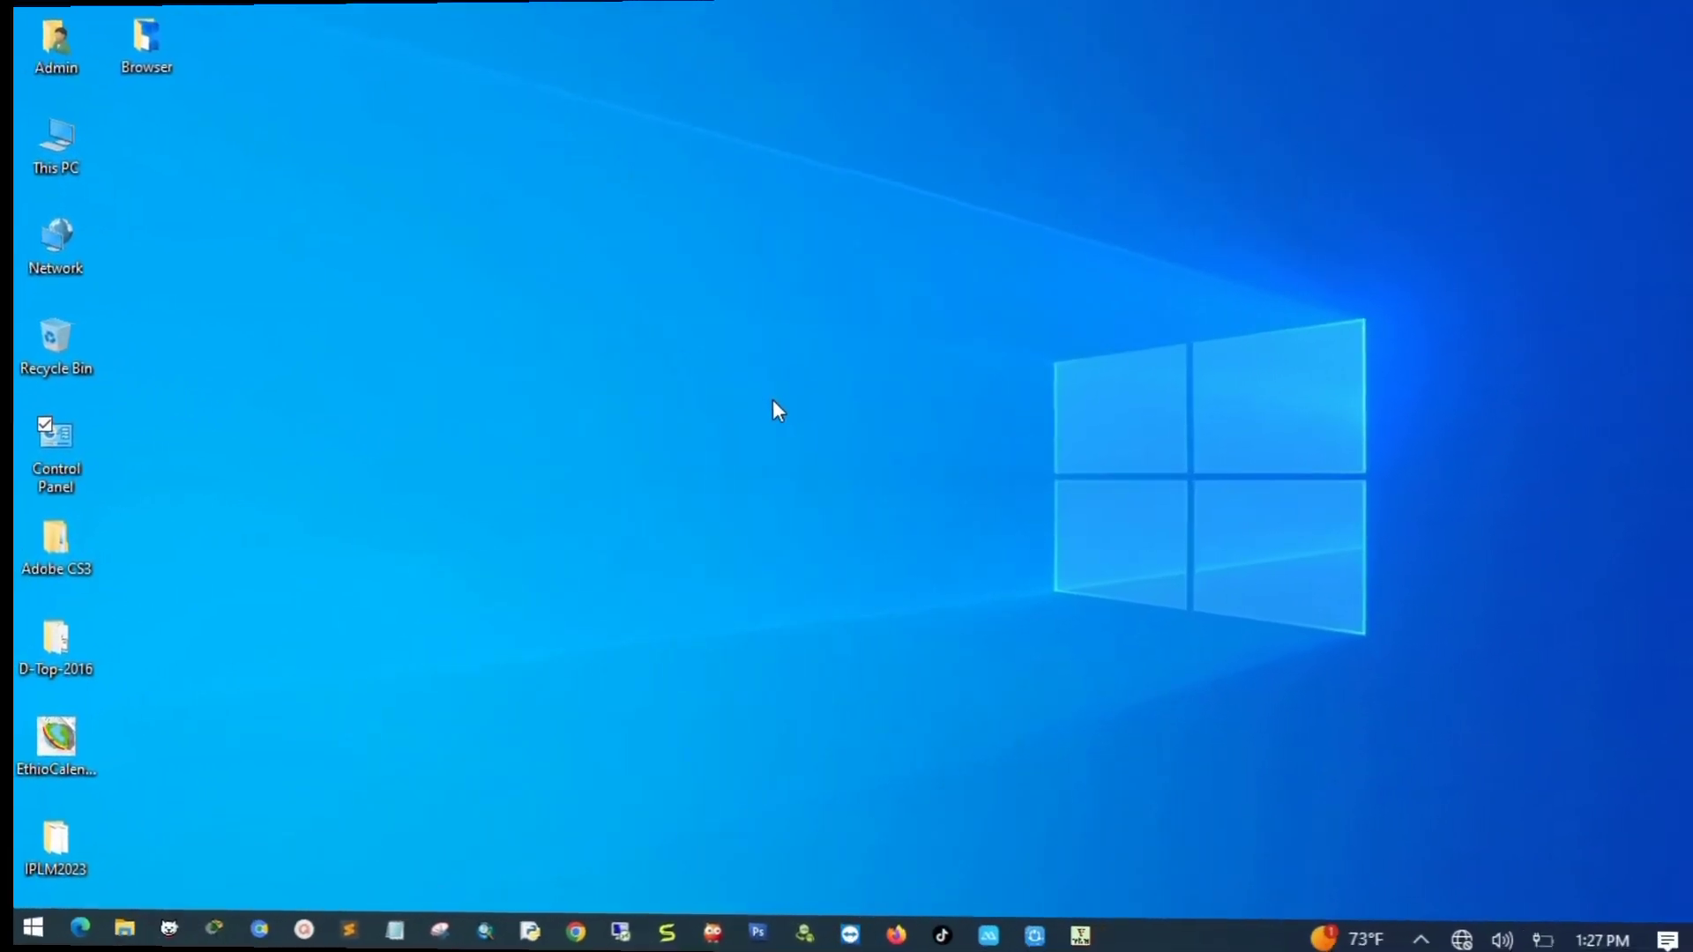
Reopen the Control Panel and disable the Synaptics ClickPad in the Mouse properties, accepting the warning and applying the change
double_click(34, 473)
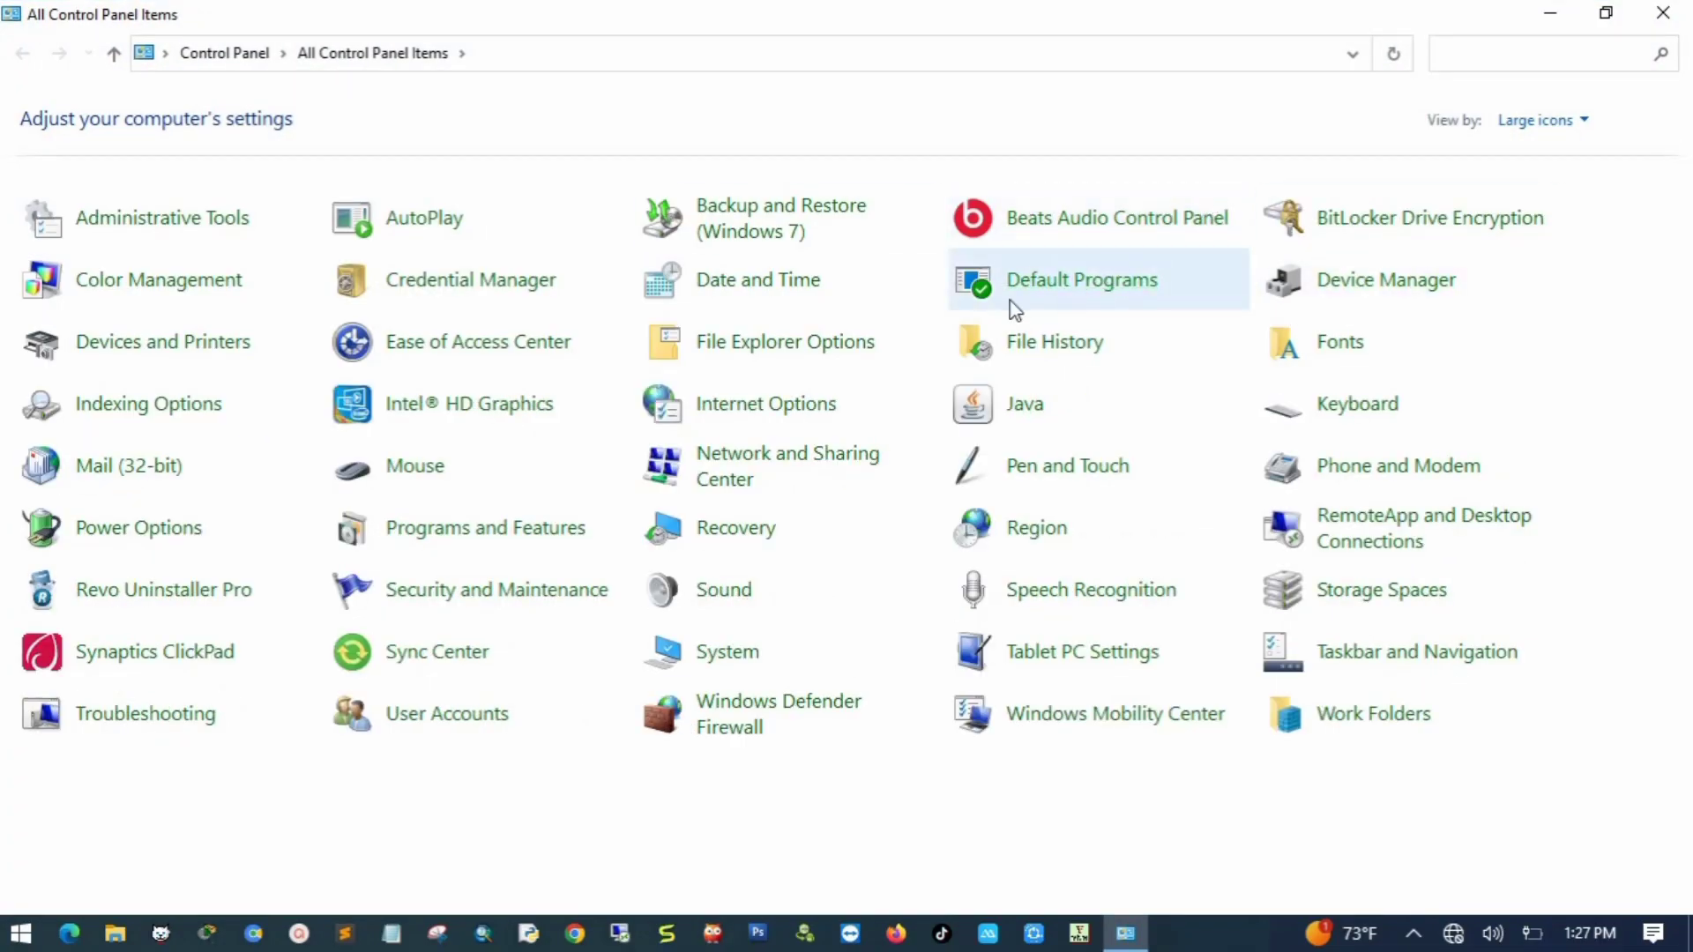
click(410, 478)
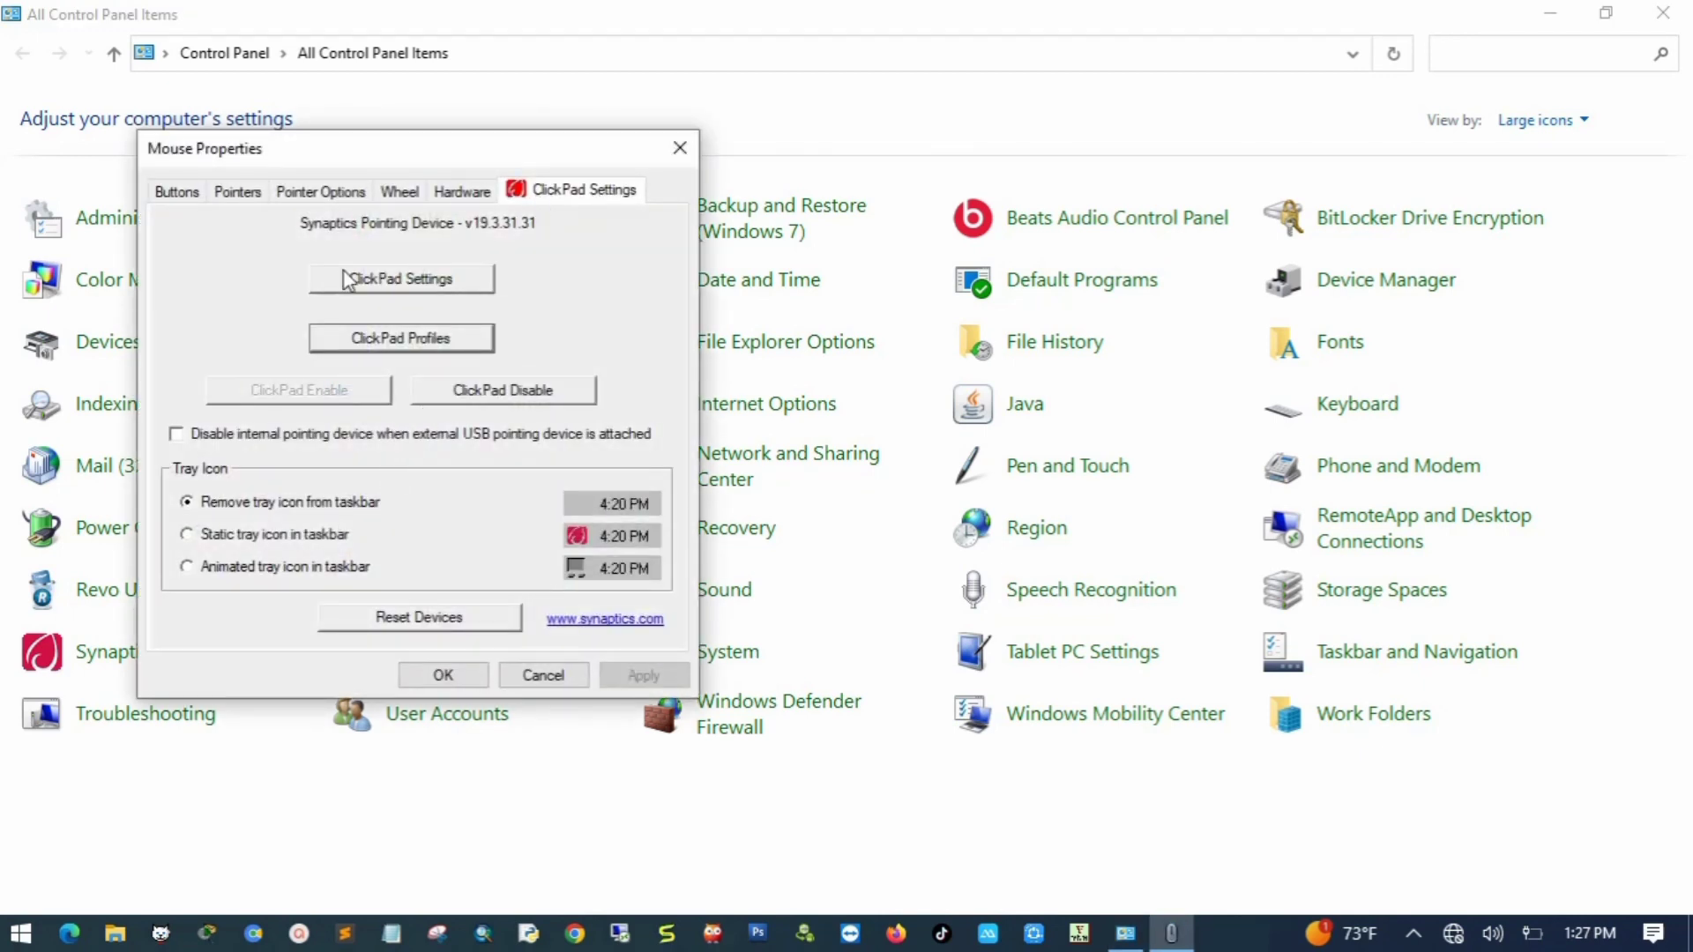
click(495, 396)
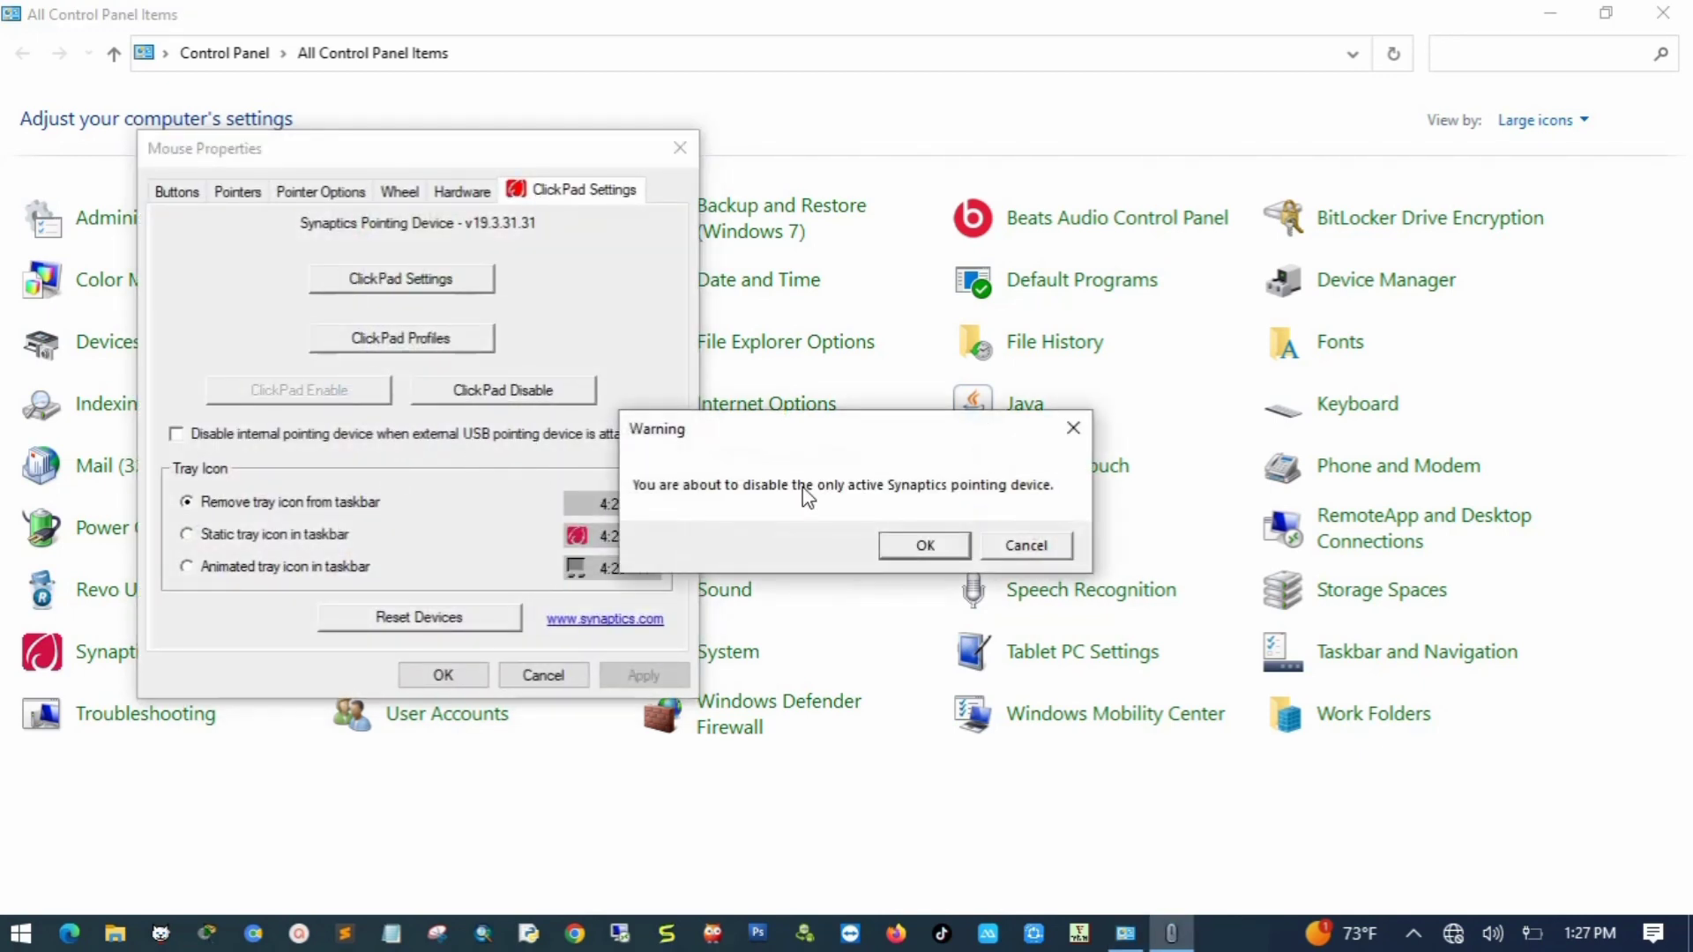
click(925, 545)
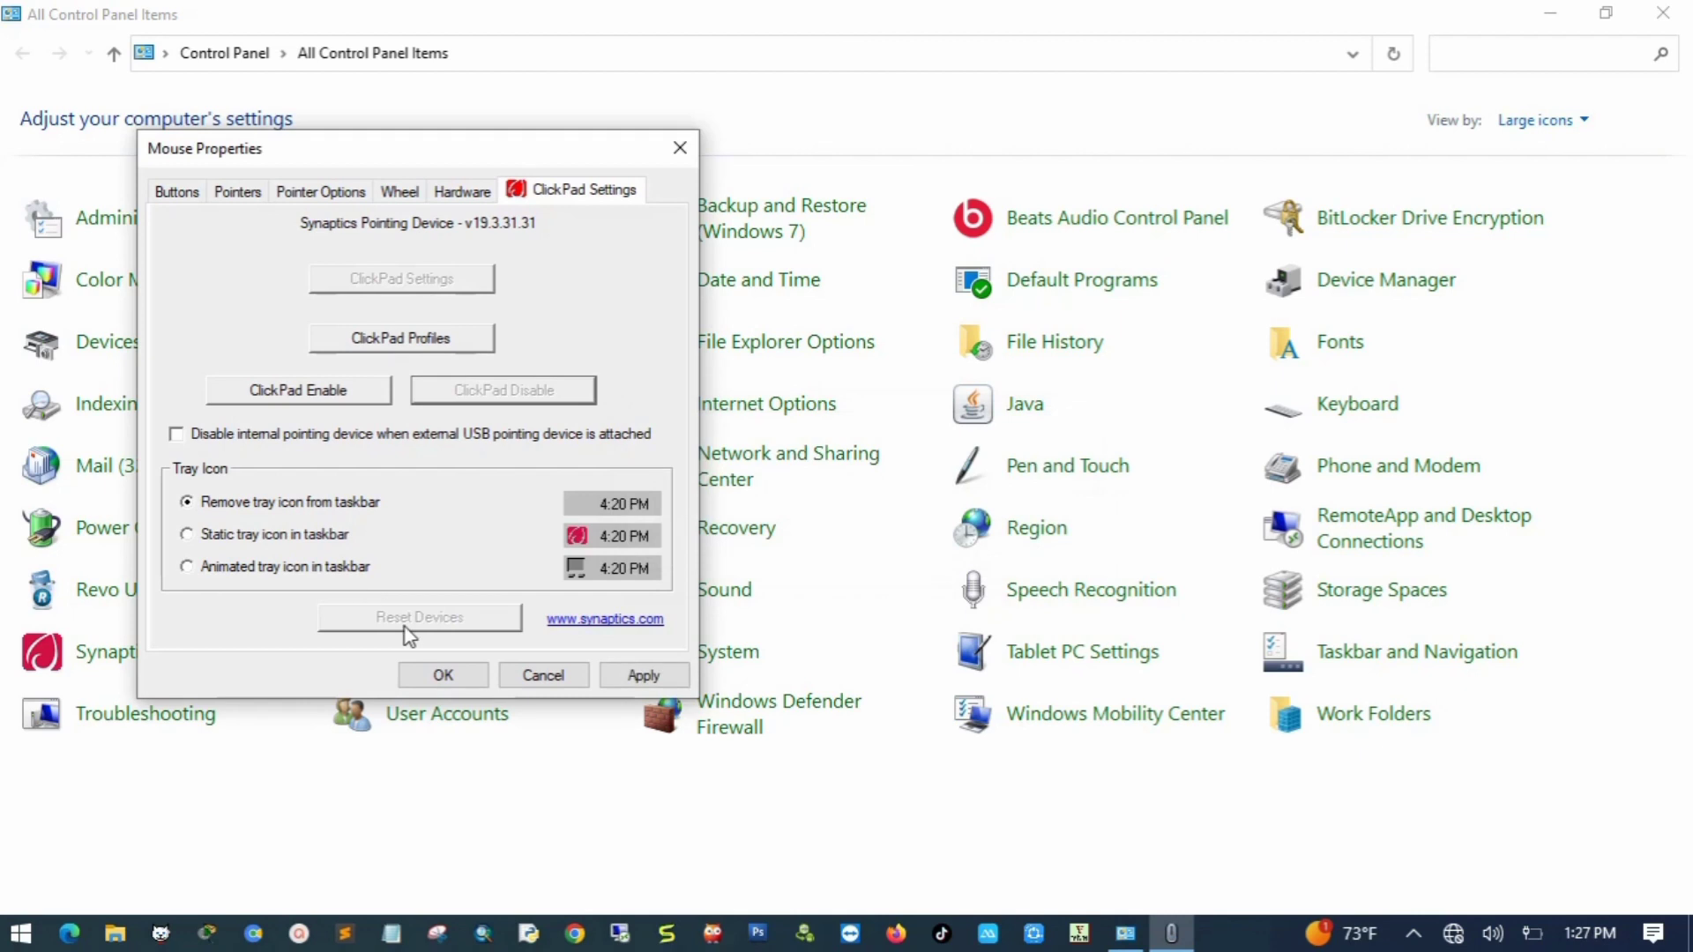
click(671, 679)
click(426, 678)
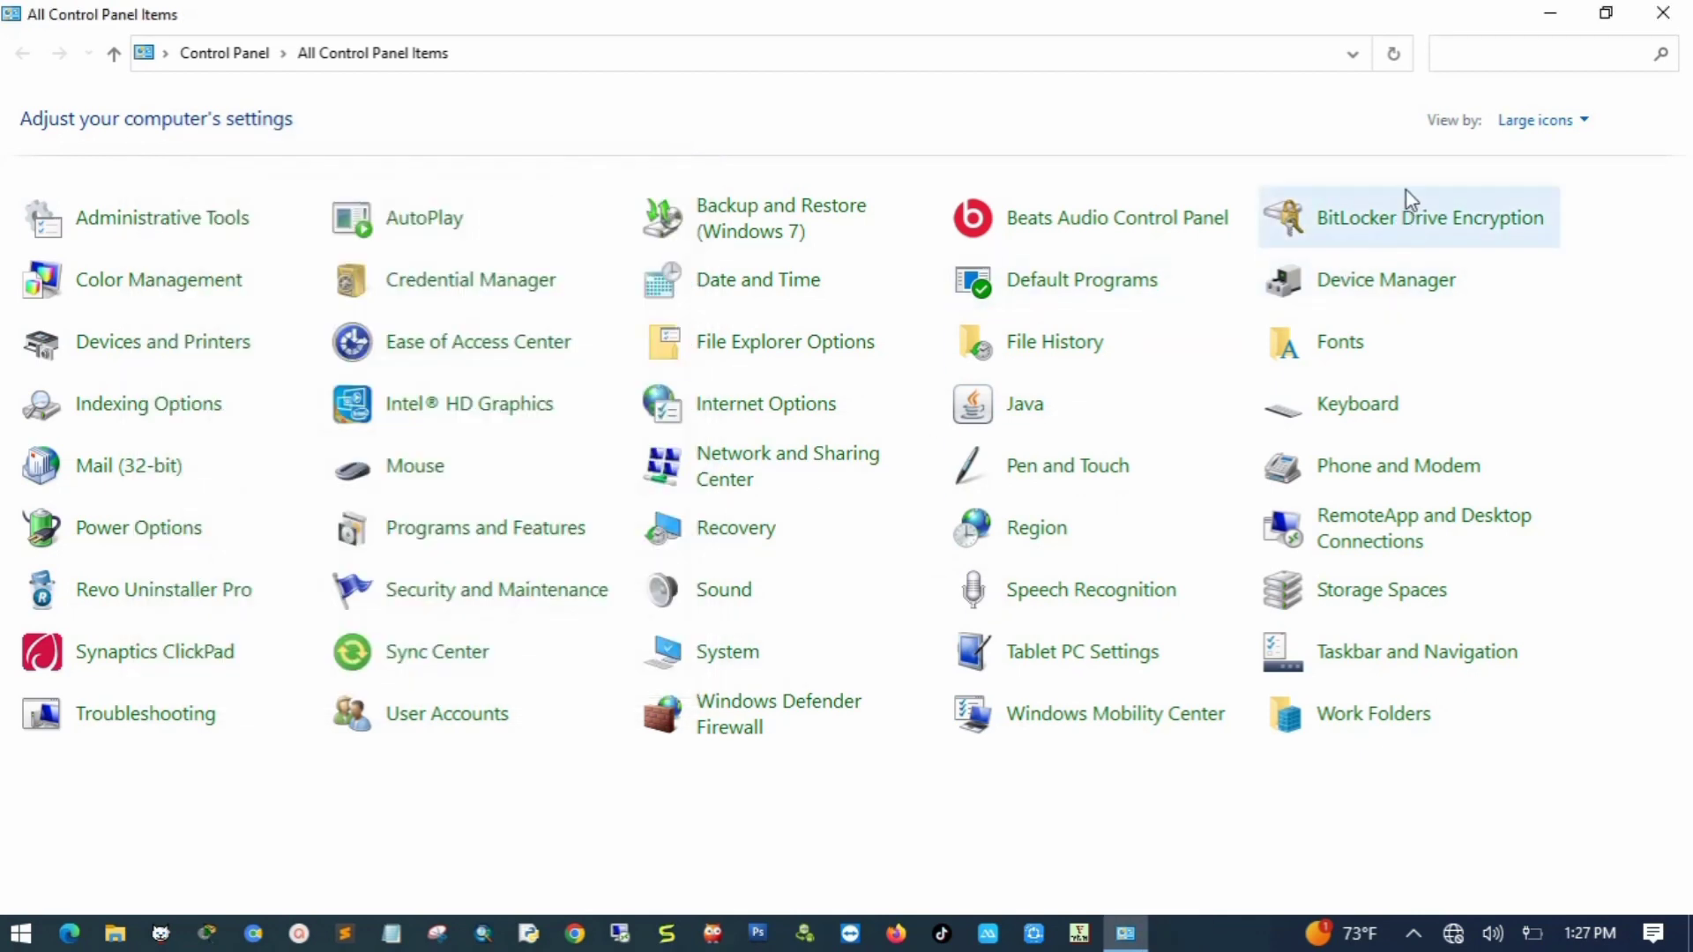
Set the Control Panel's view to Category, close it and refresh the desktop
click(1576, 123)
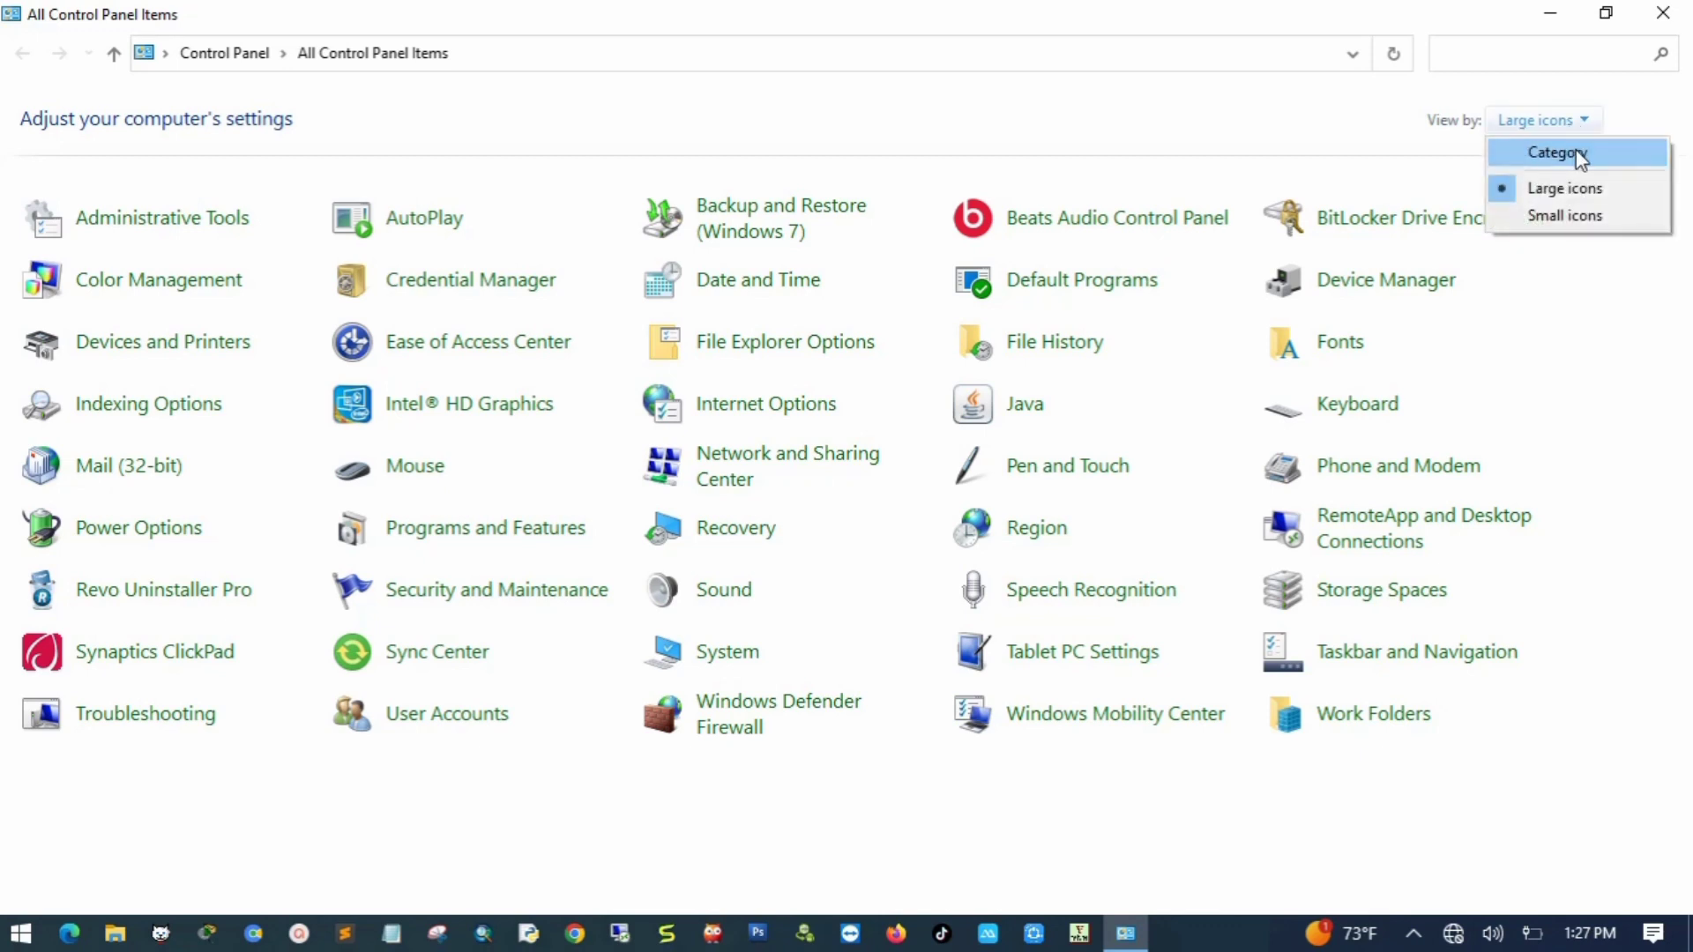
click(1579, 151)
click(1665, 14)
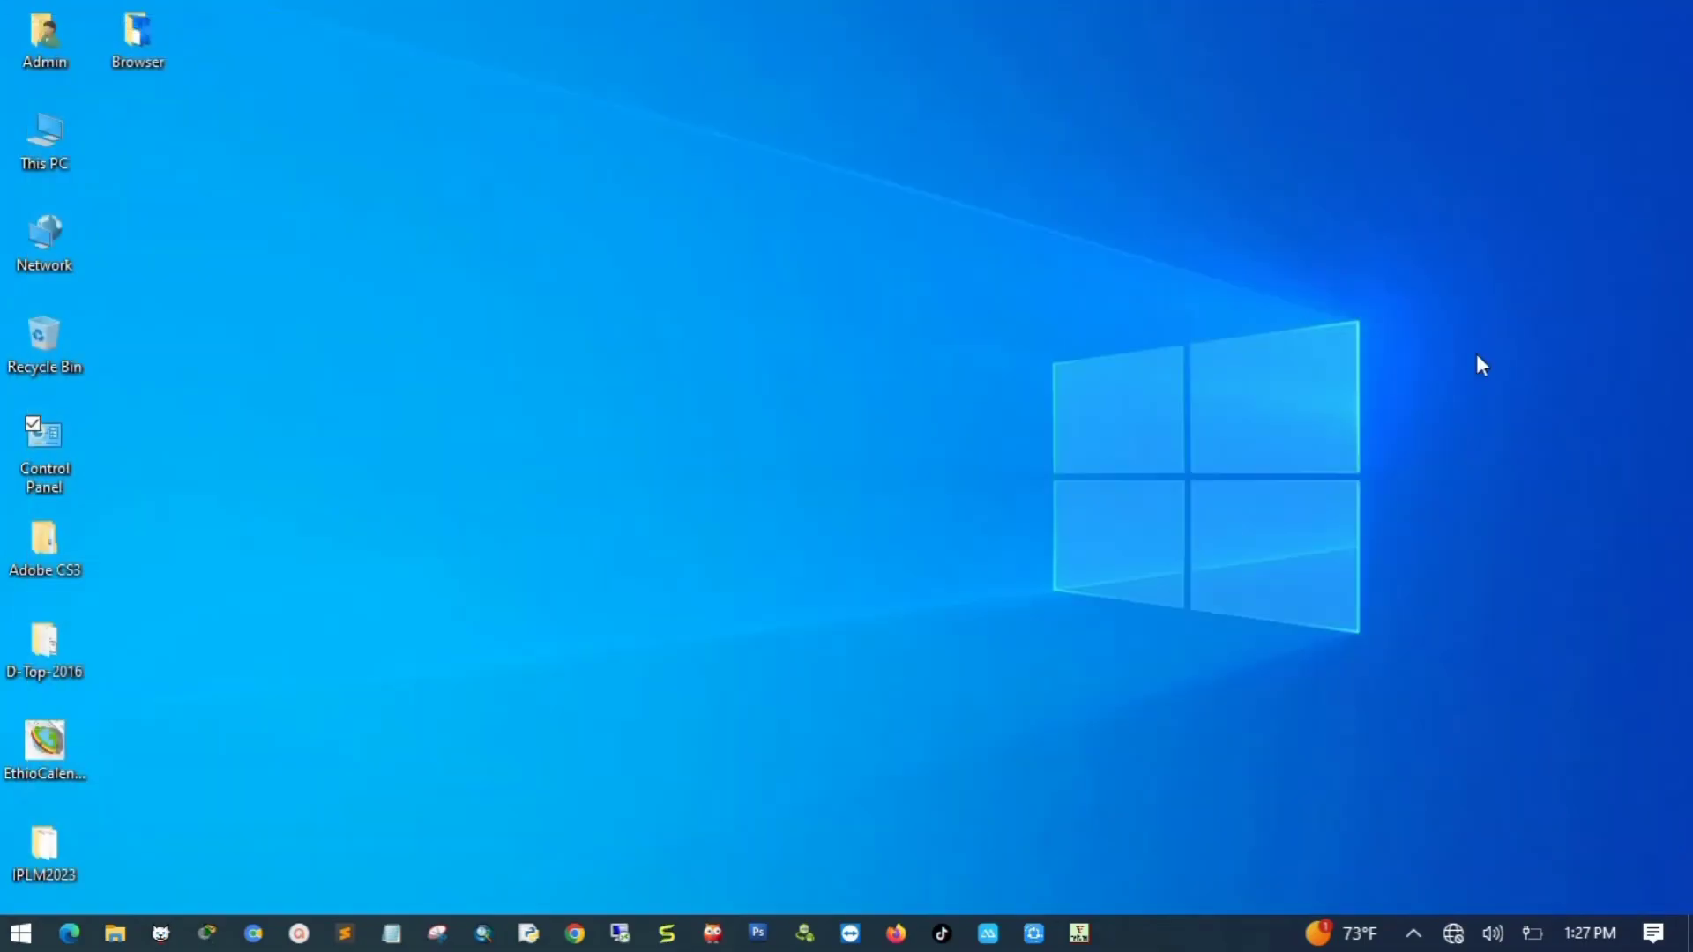
right_click(1332, 673)
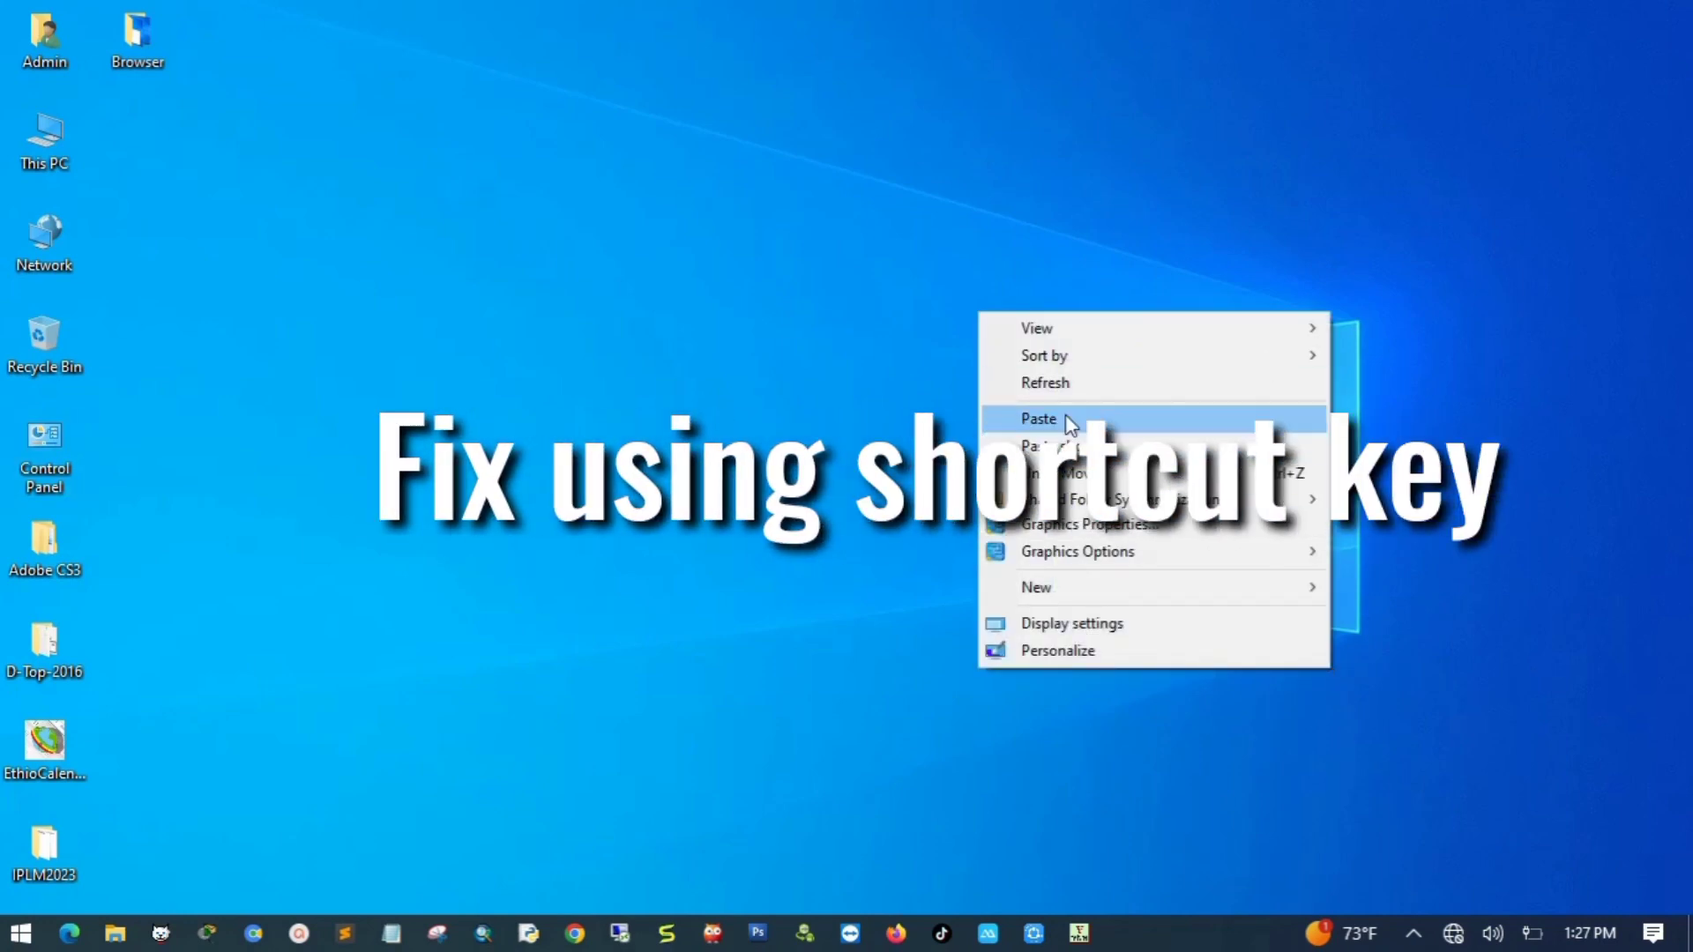
click(1106, 383)
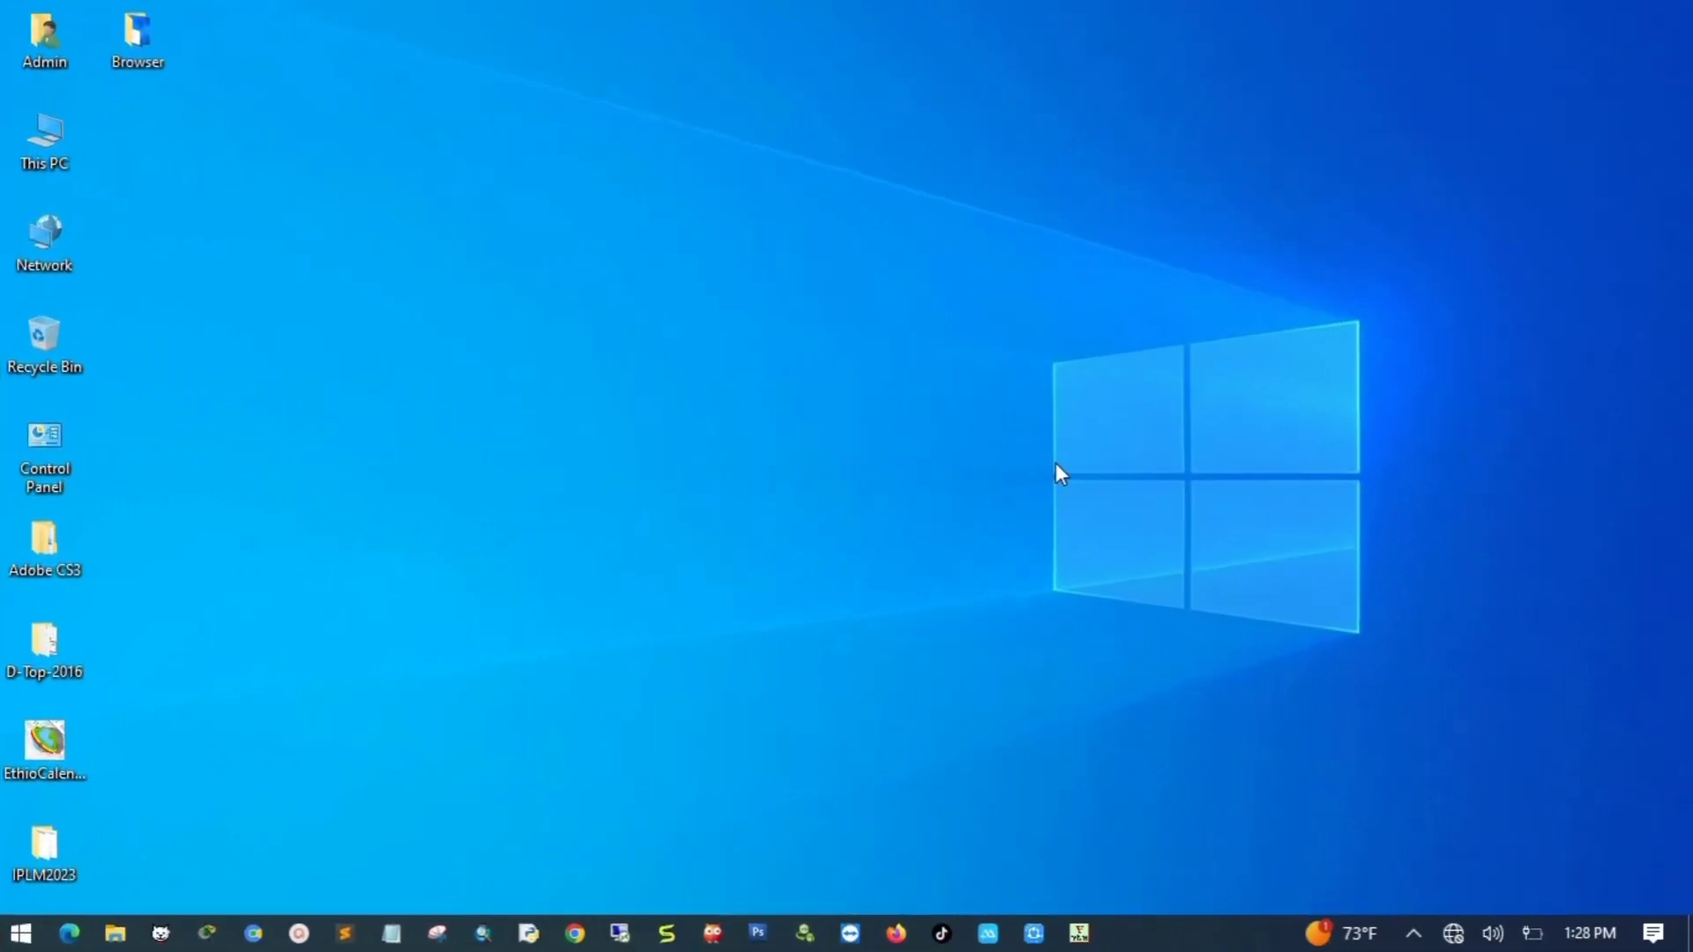
Launch the Command Prompt by running cmd and open the Control Panel with the control command
key(super+r)
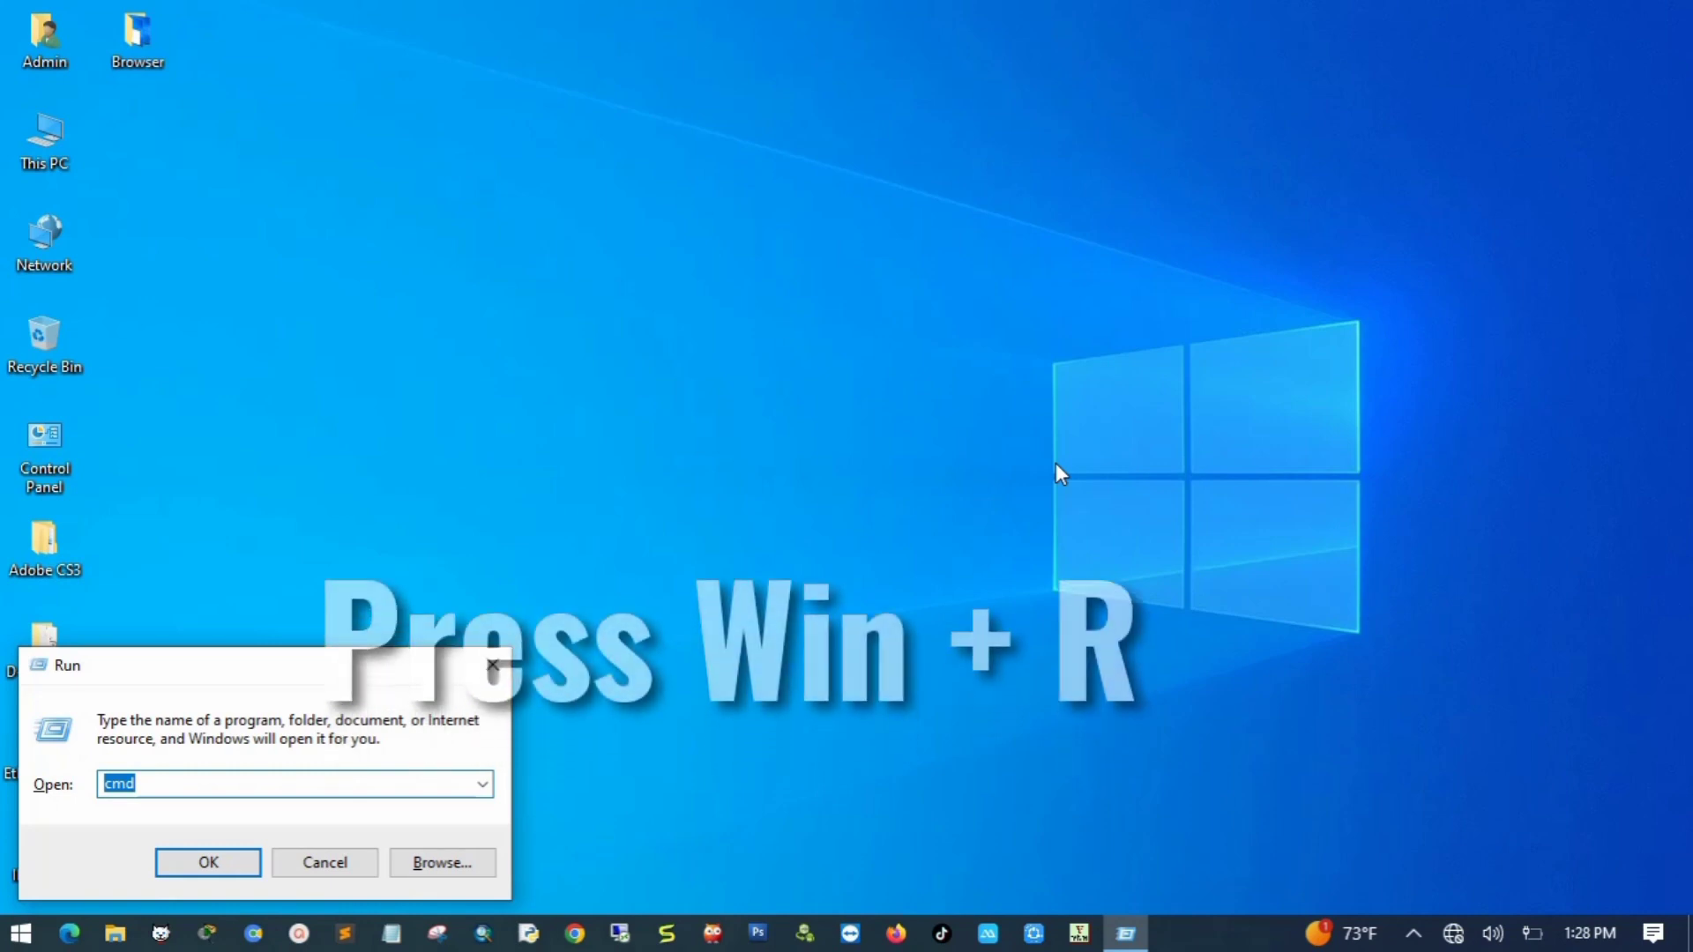
key(Return)
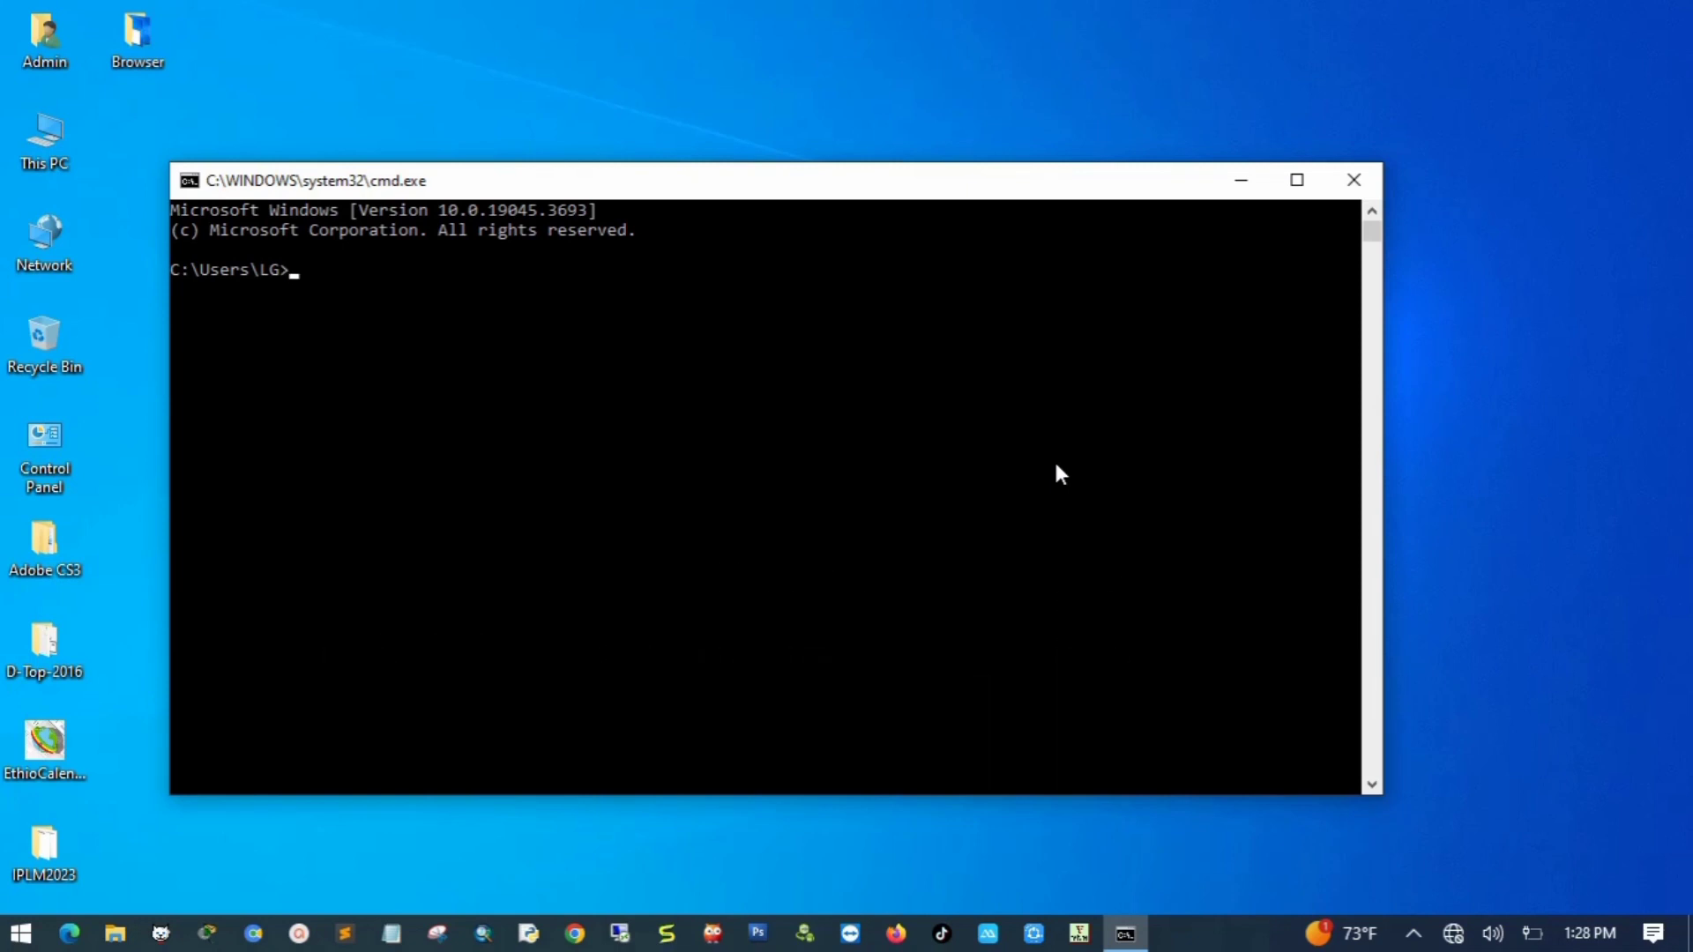
text(control)
key(Return)
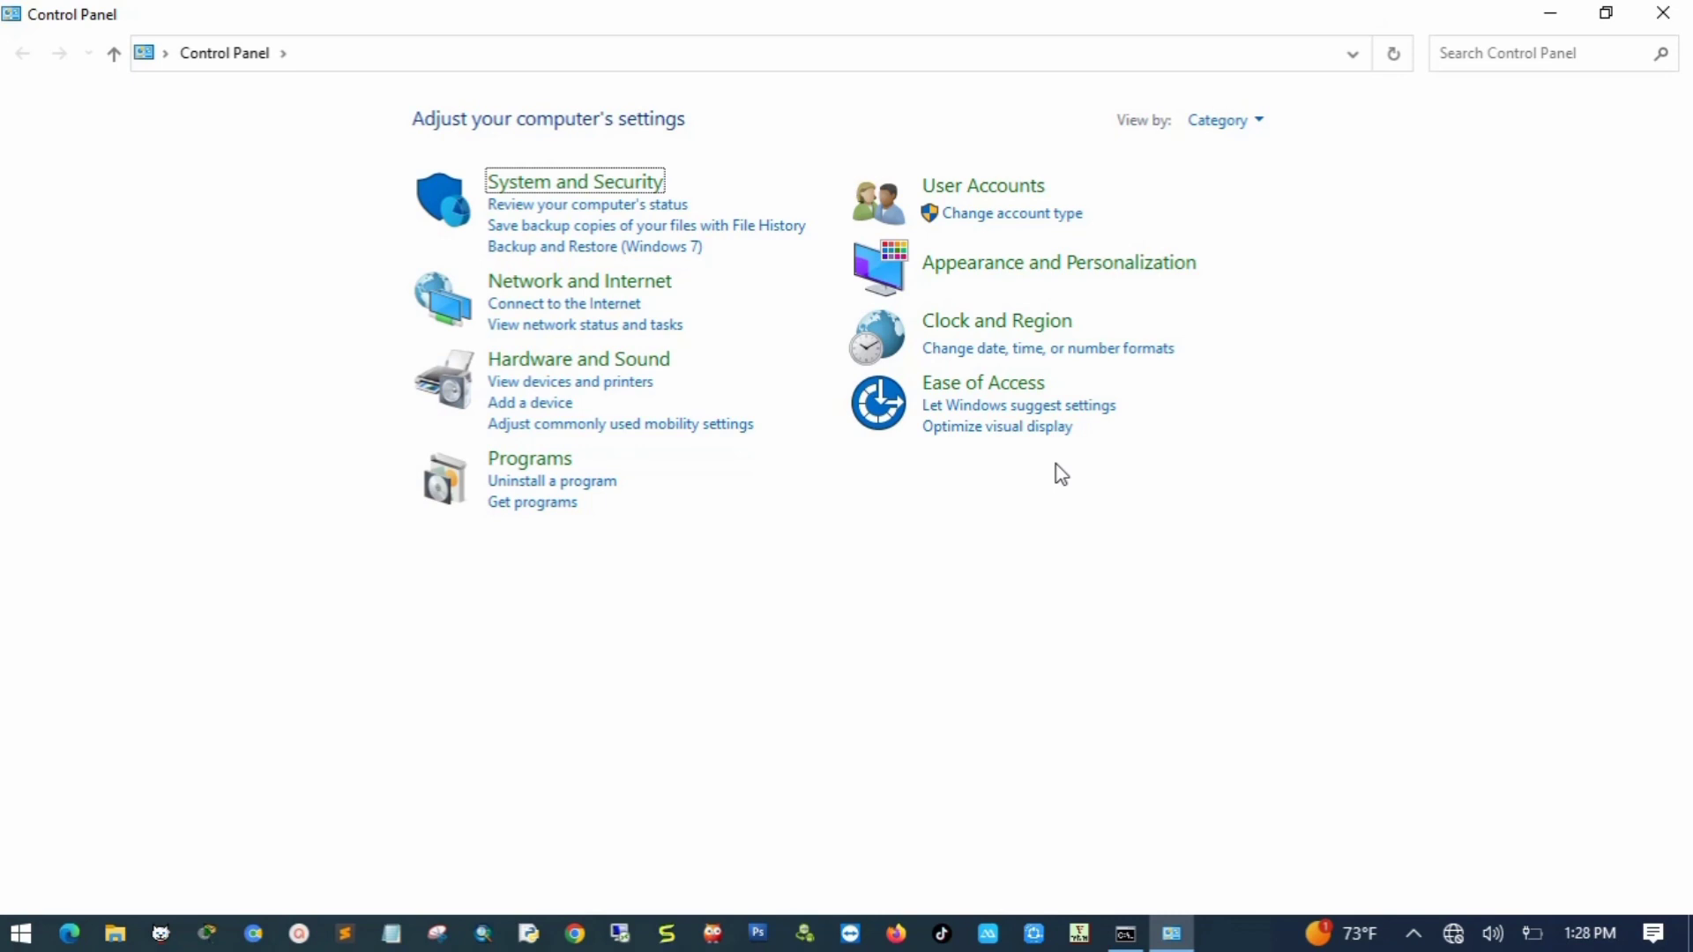
Set the Control Panel's view to Large icons
key(Tab)
key(Tab)
key(Tab)
key(Tab)
key(Tab)
key(Tab)
key(Tab)
key(Tab)
key(Tab)
key(Tab)
key(Tab)
key(Tab)
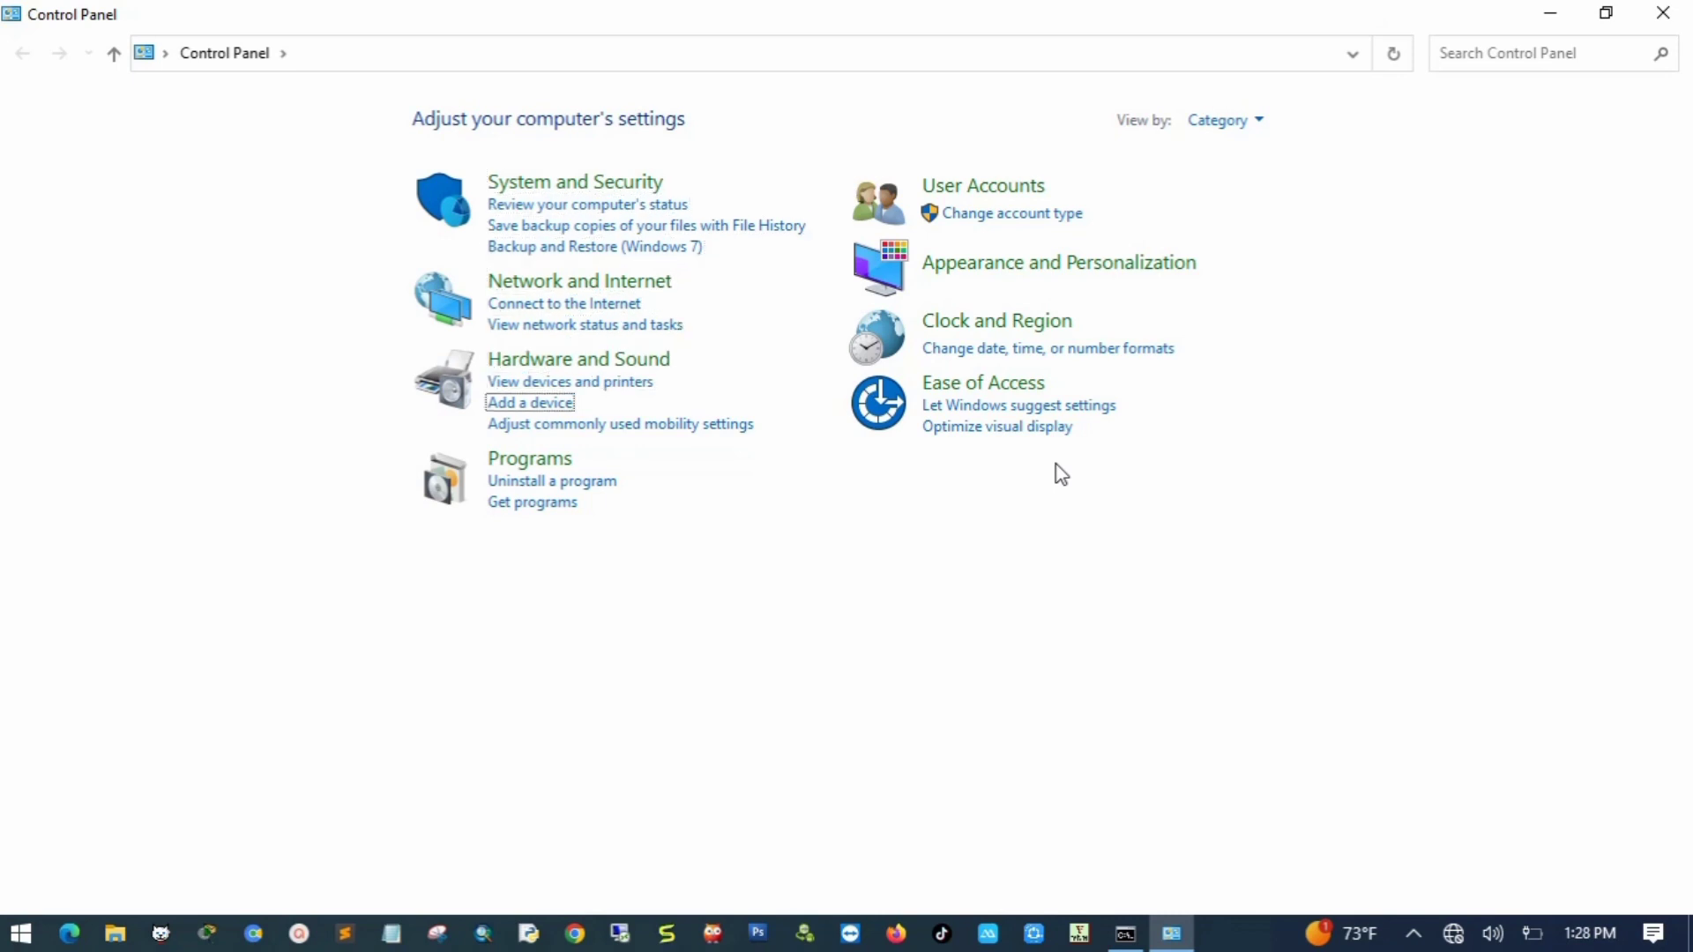
key(Tab)
key(Tab)
key(Tab)
key(Tab)
key(Tab)
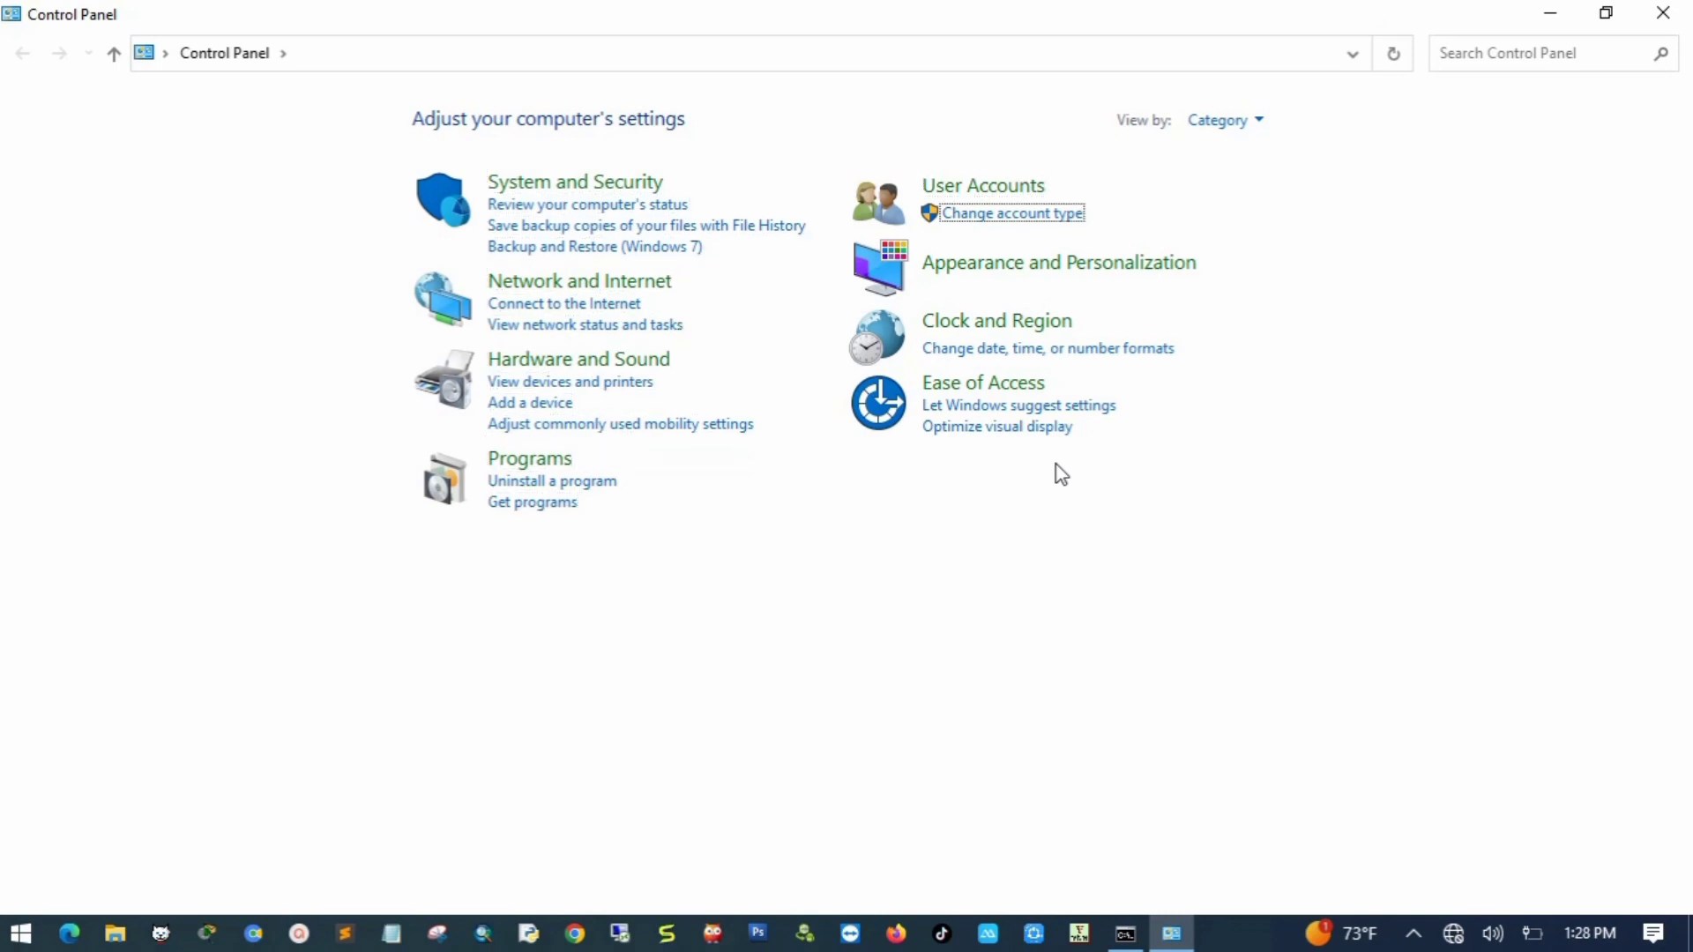
key(Tab)
key(Tab)
key(Tab)
key(Tab)
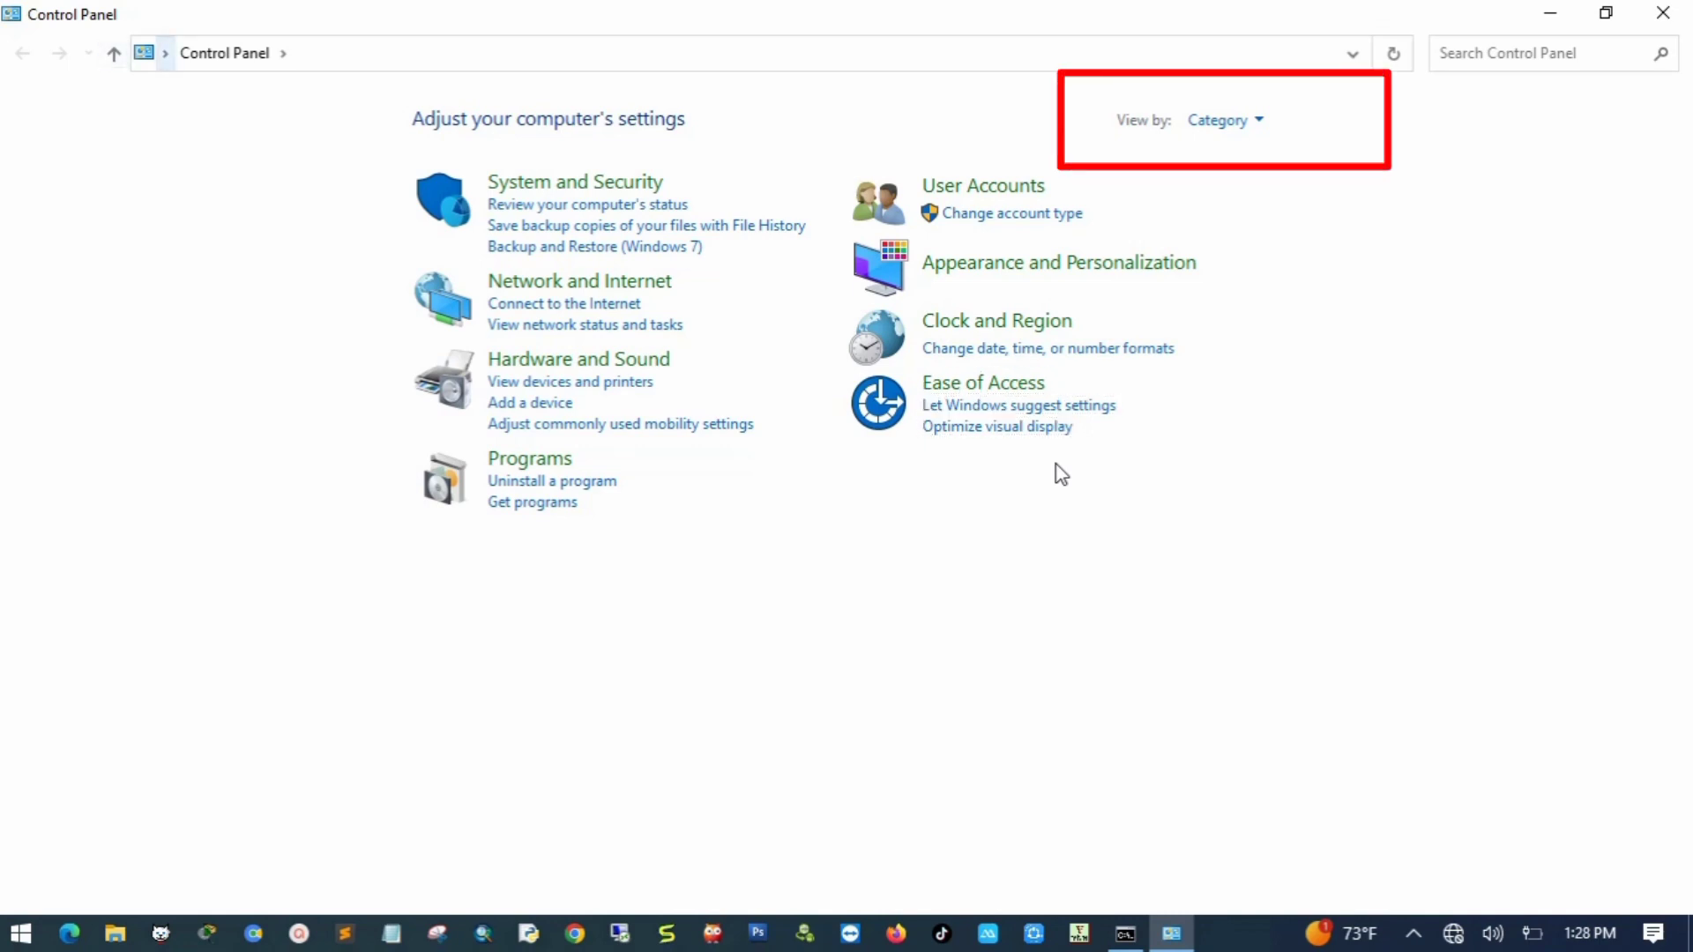
key(Tab)
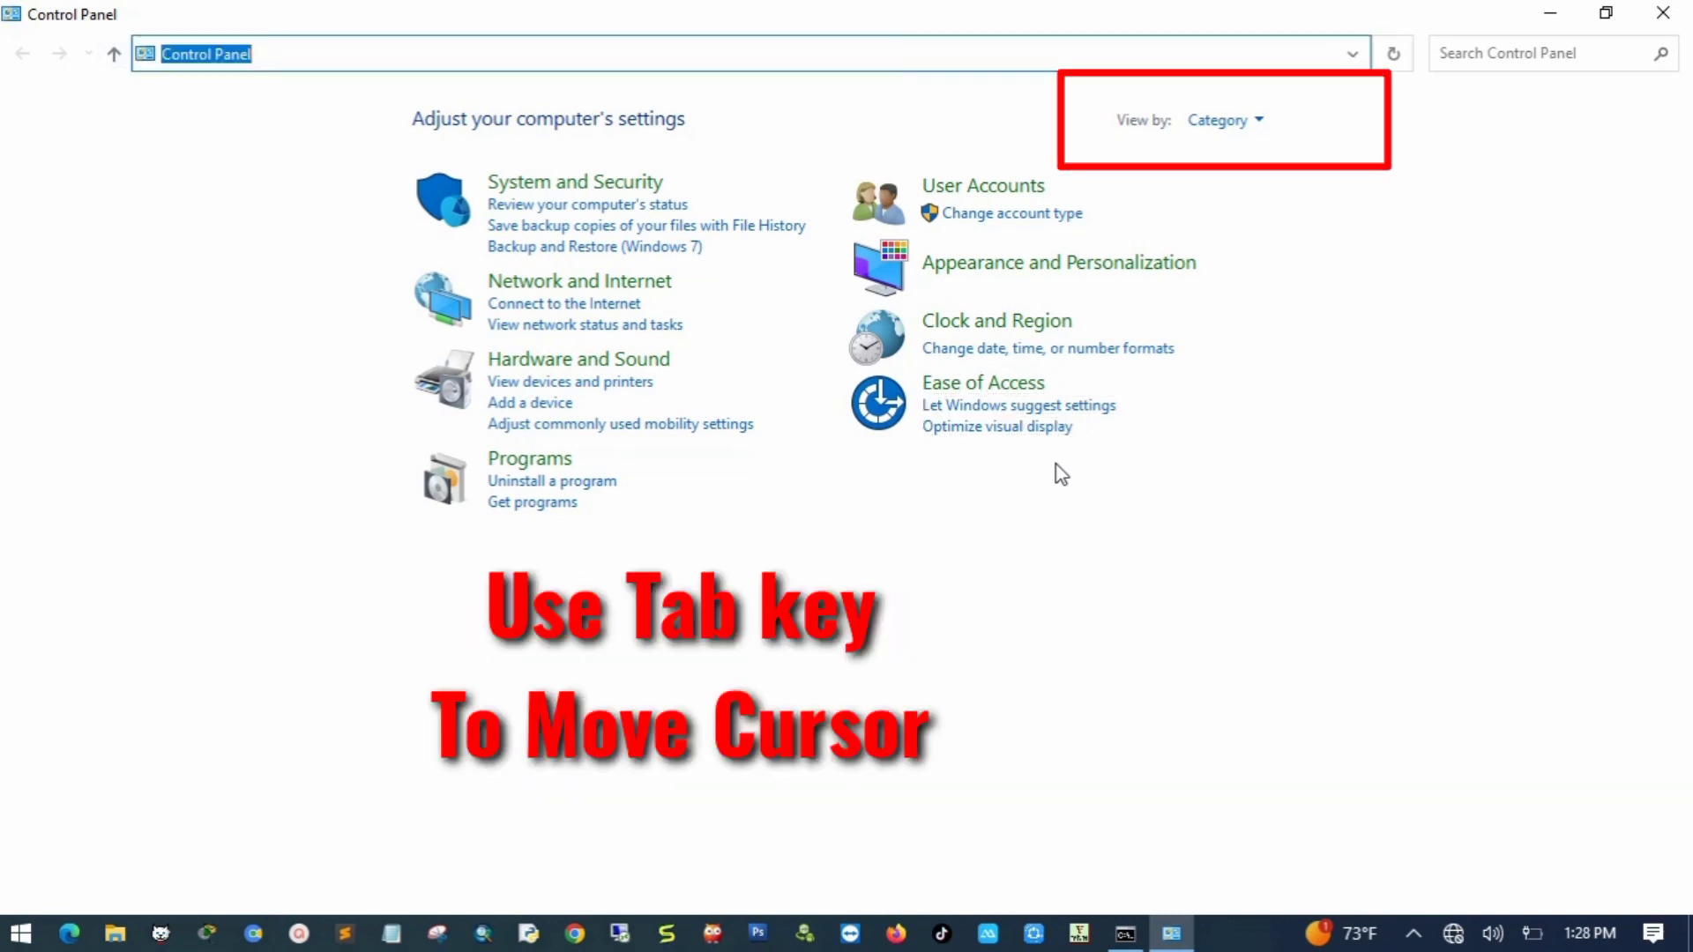
key(Tab)
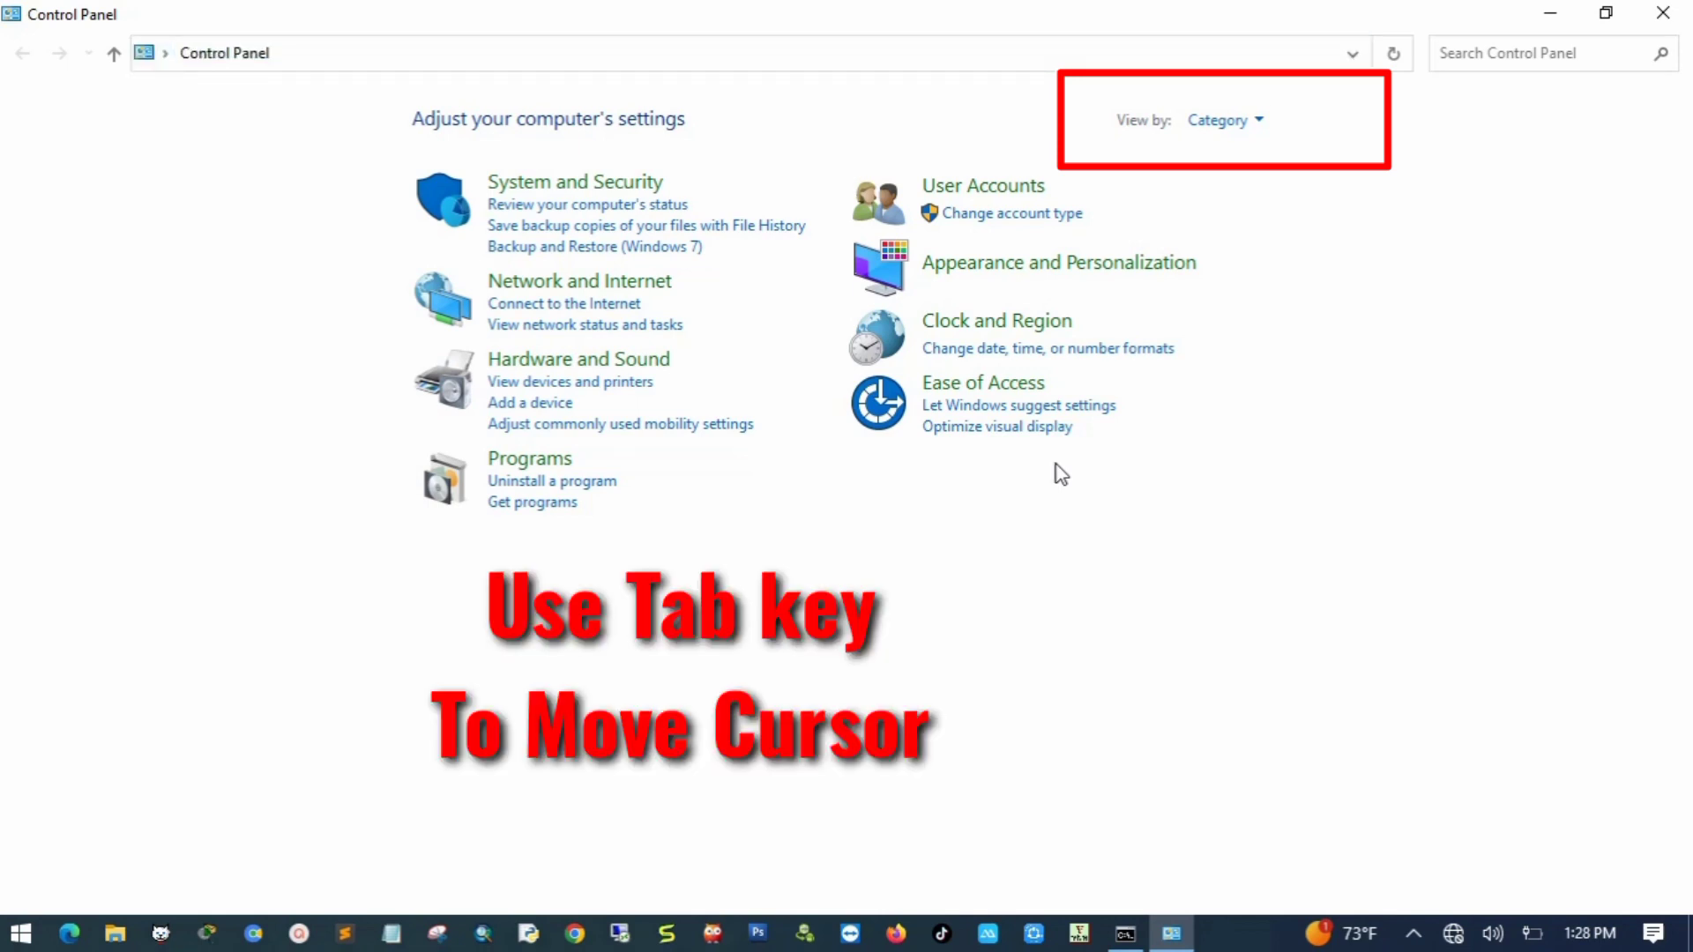
key(Tab)
key(Return)
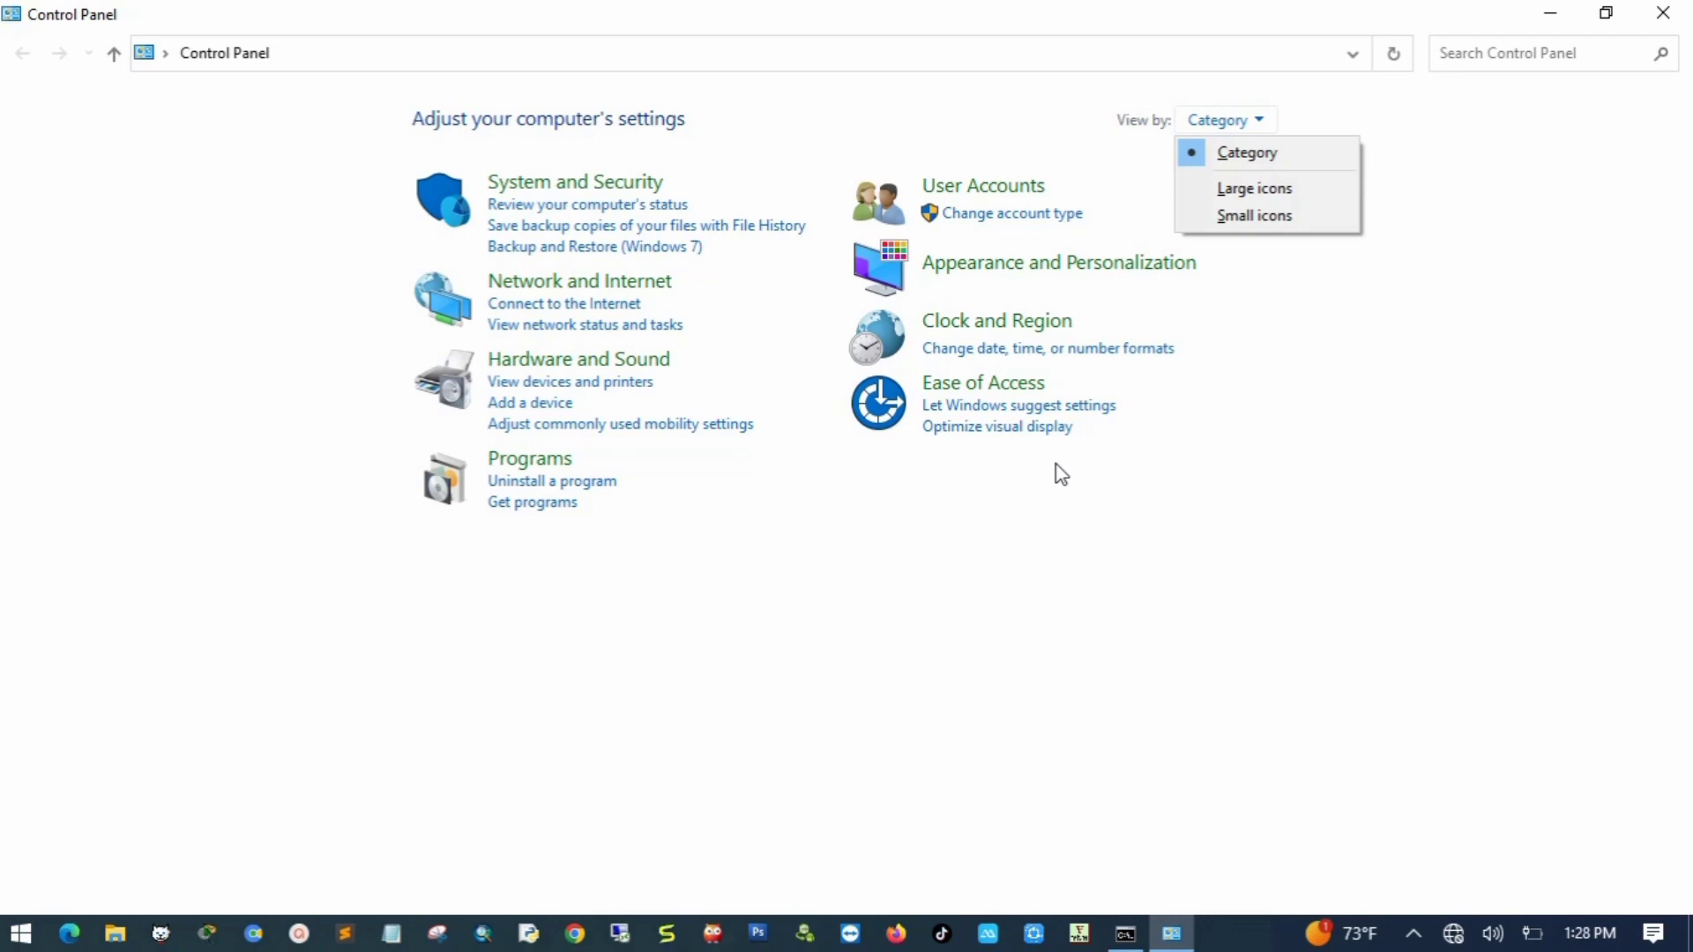
key(Down)
key(Down)
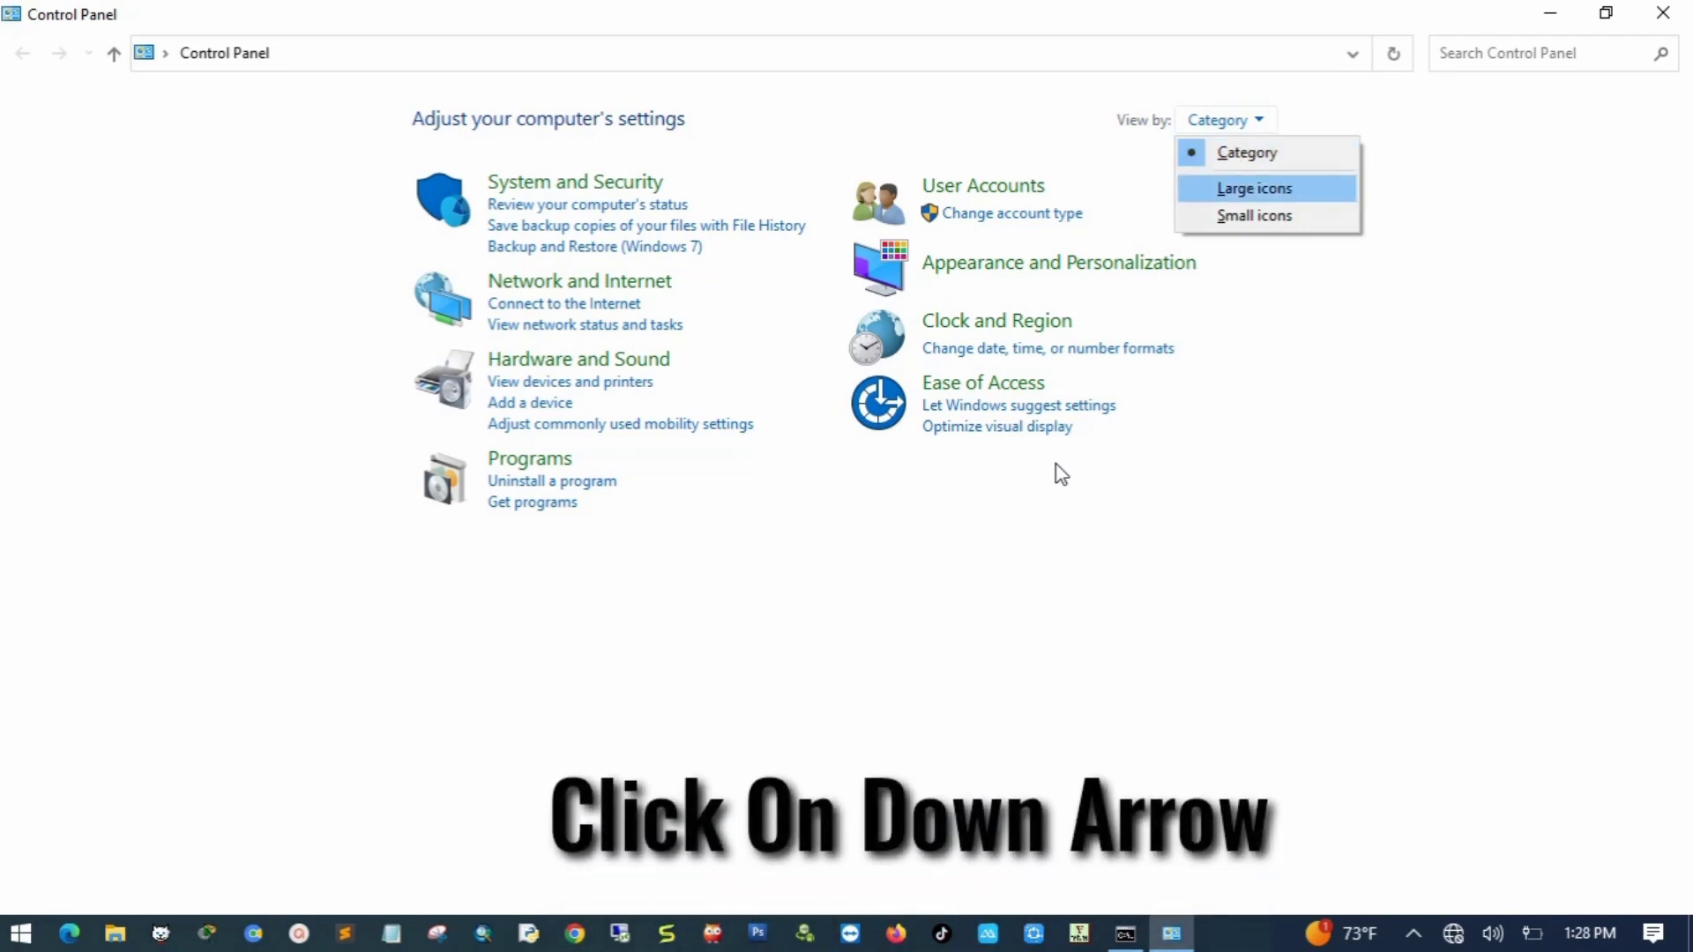
key(Return)
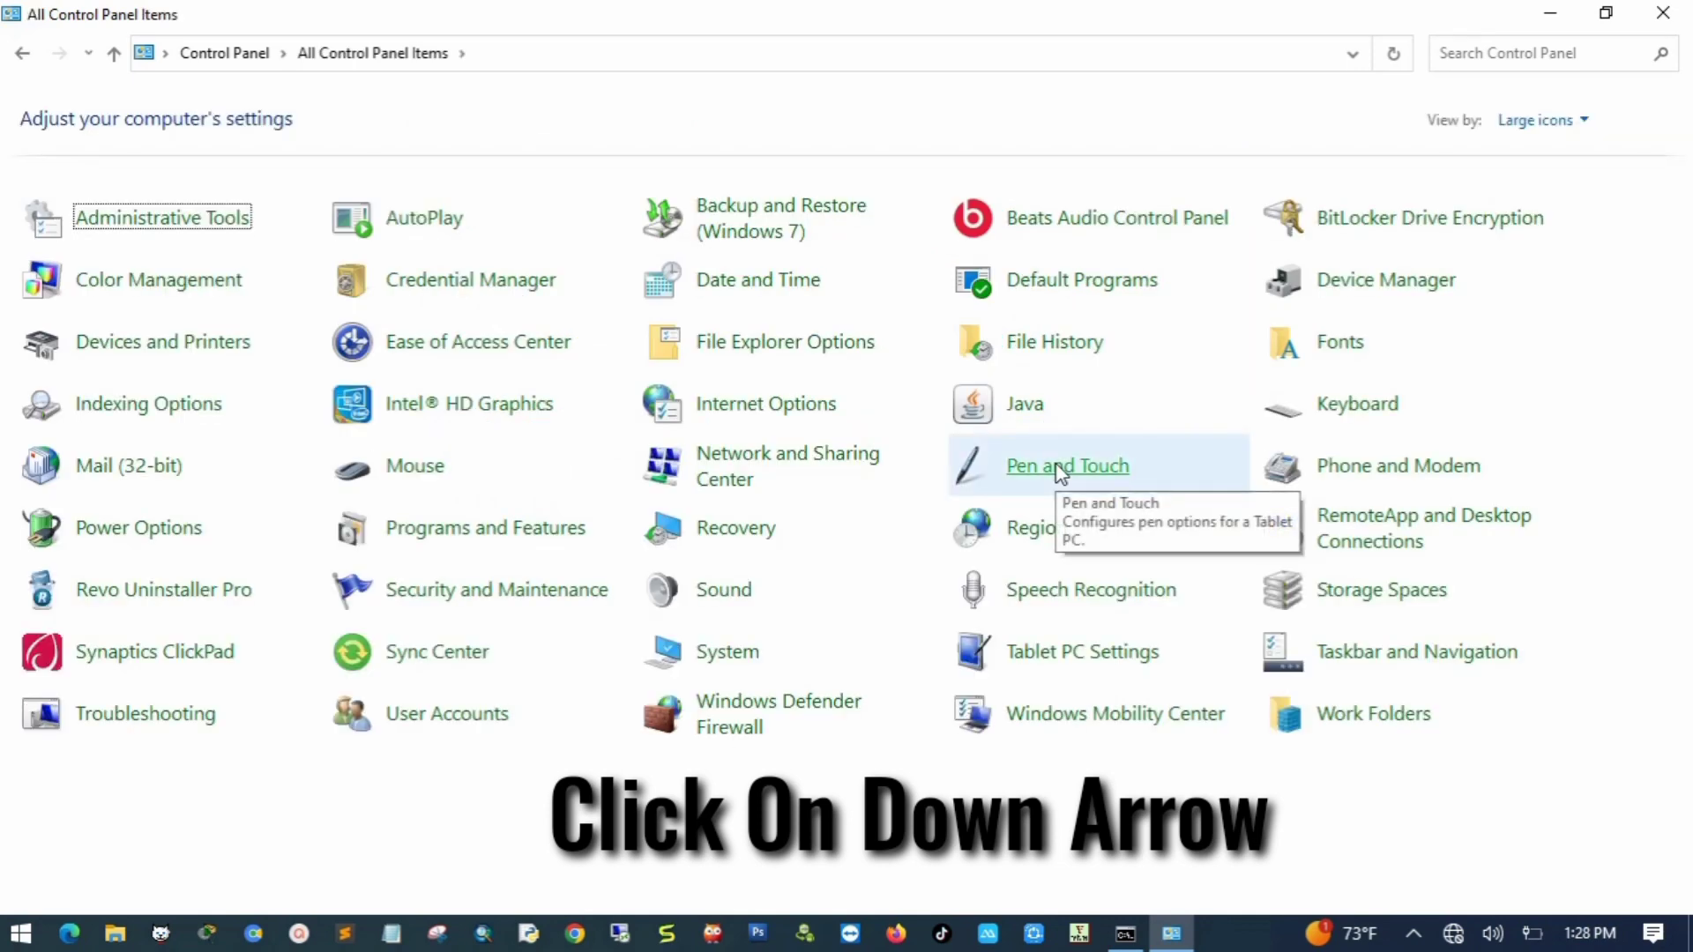
Open the Mouse item from the list of all Control Panel items
key(Down)
key(Down)
key(Down)
key(Down)
key(Down)
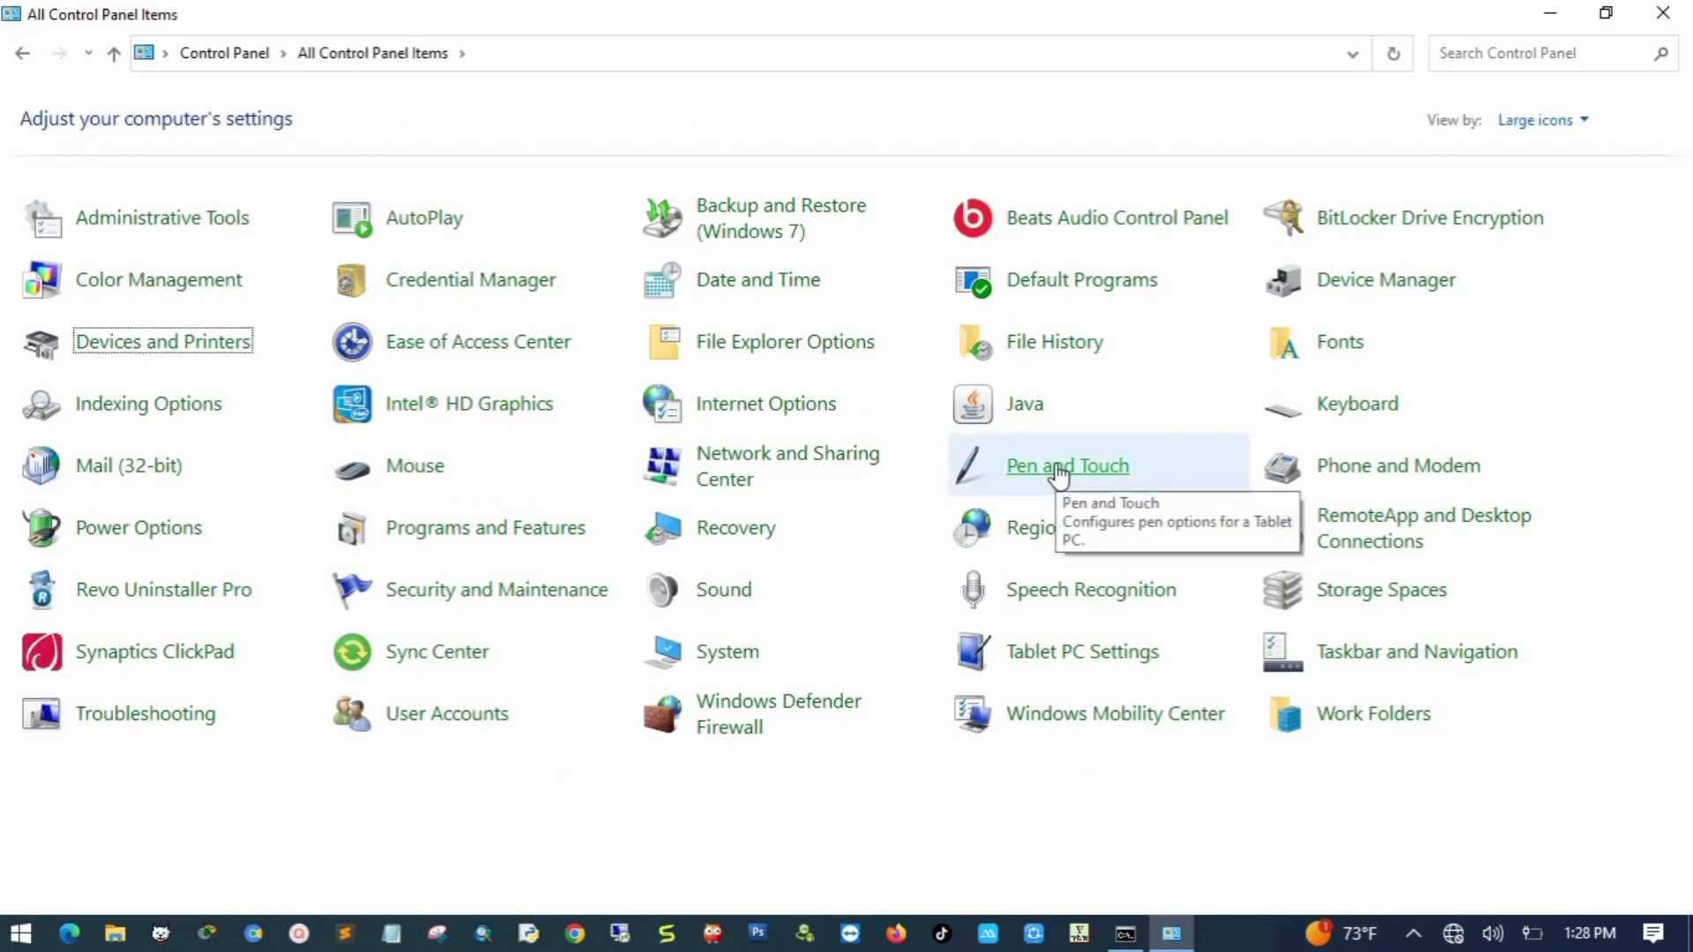
key(Down)
key(Down)
key(Down)
key(Down)
key(Down)
key(Down)
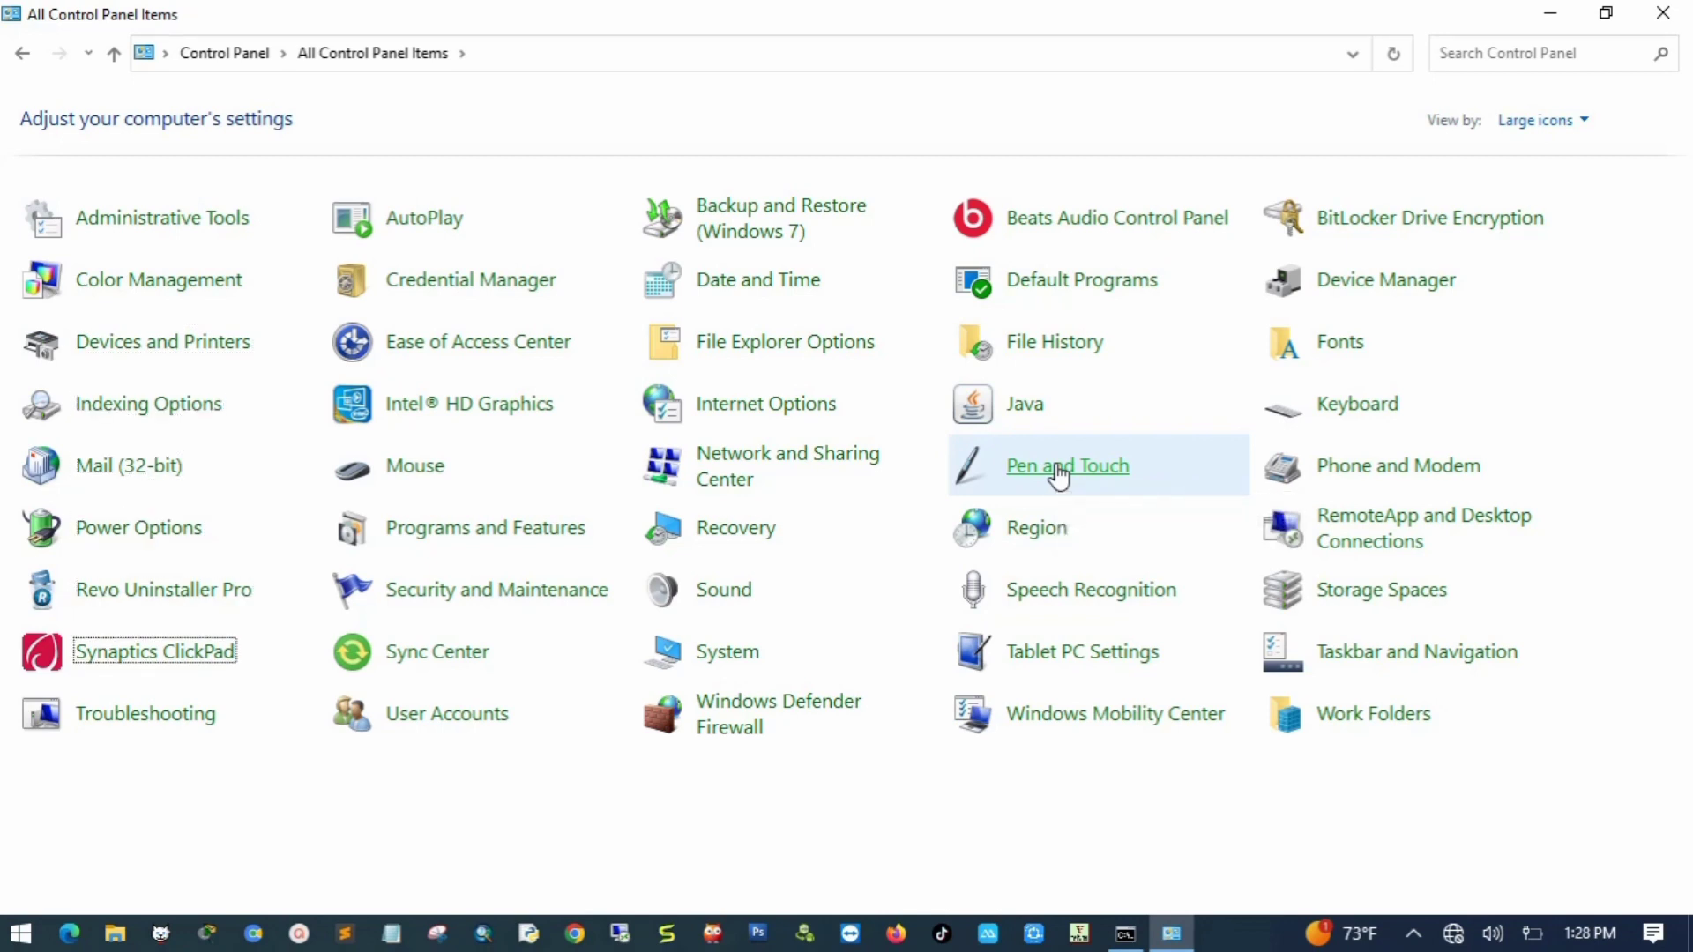
key(Down)
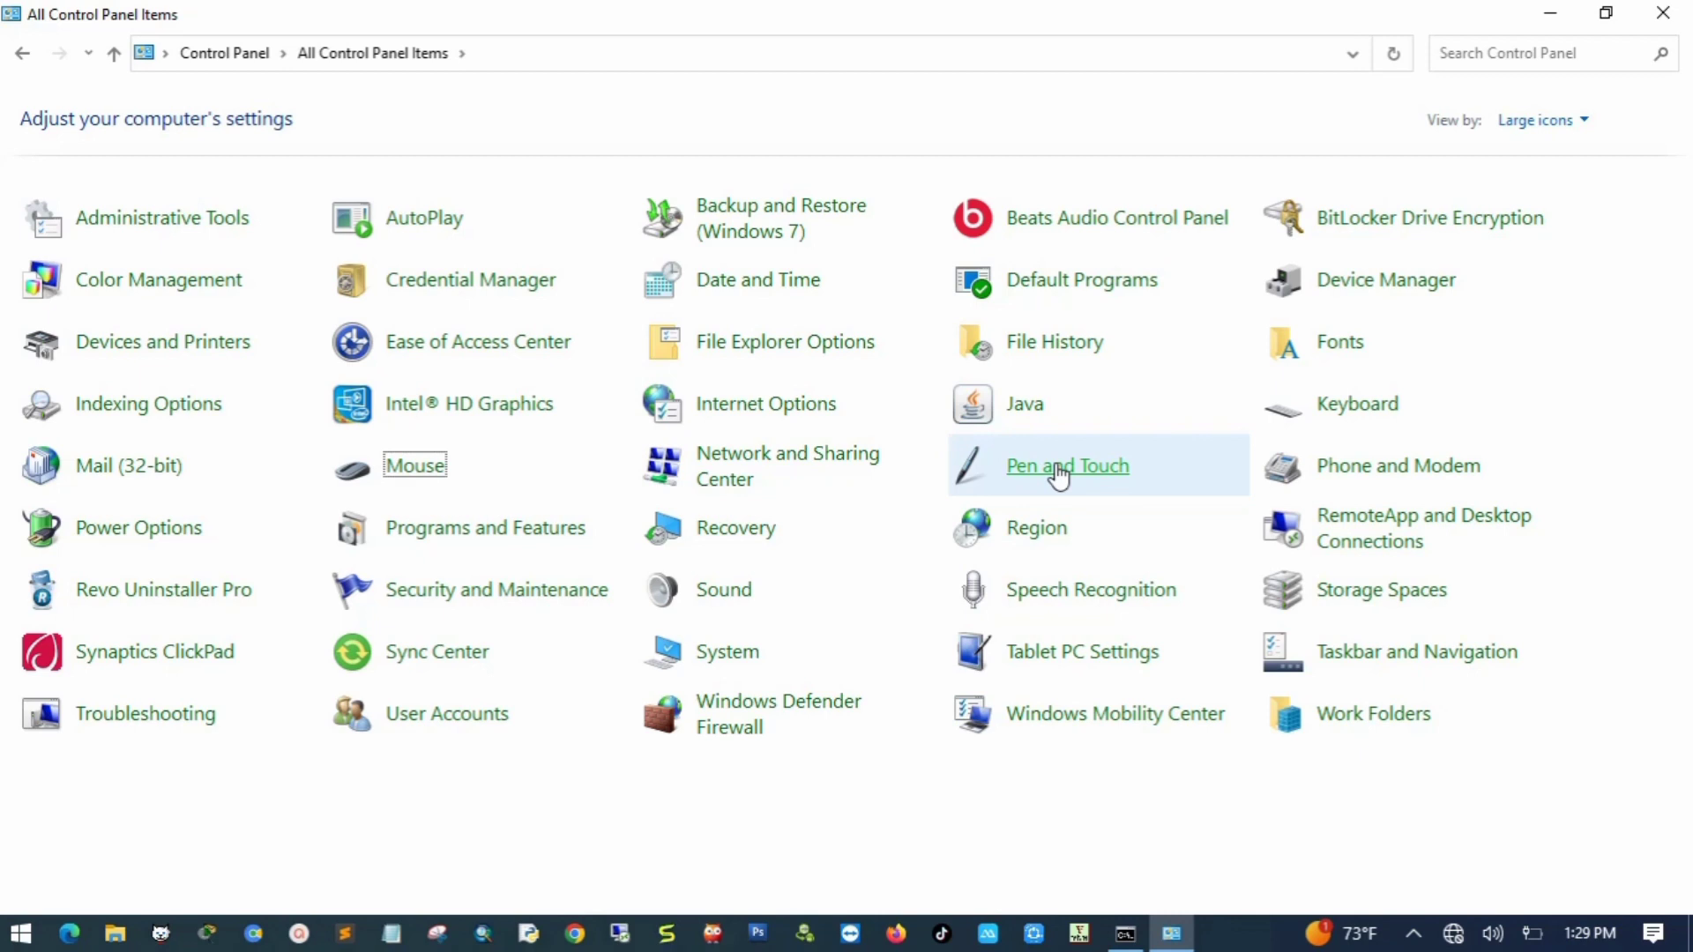
key(Return)
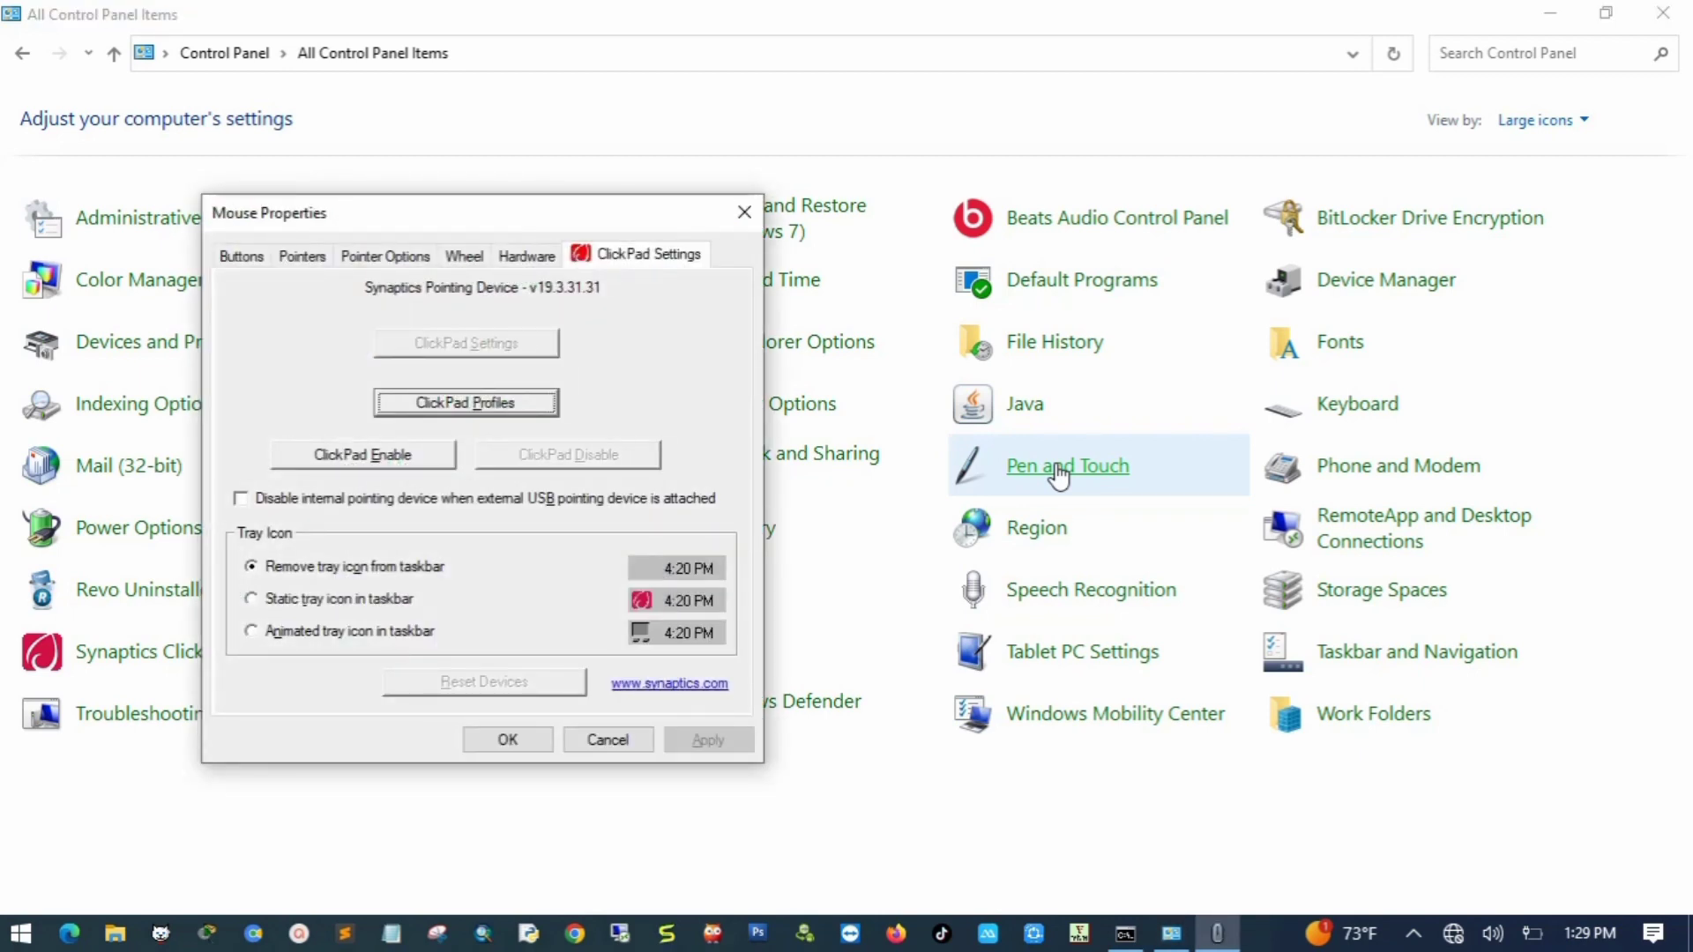
Enable the Synaptics ClickPad in the Mouse properties, apply the change and accept the dialog
key(Tab)
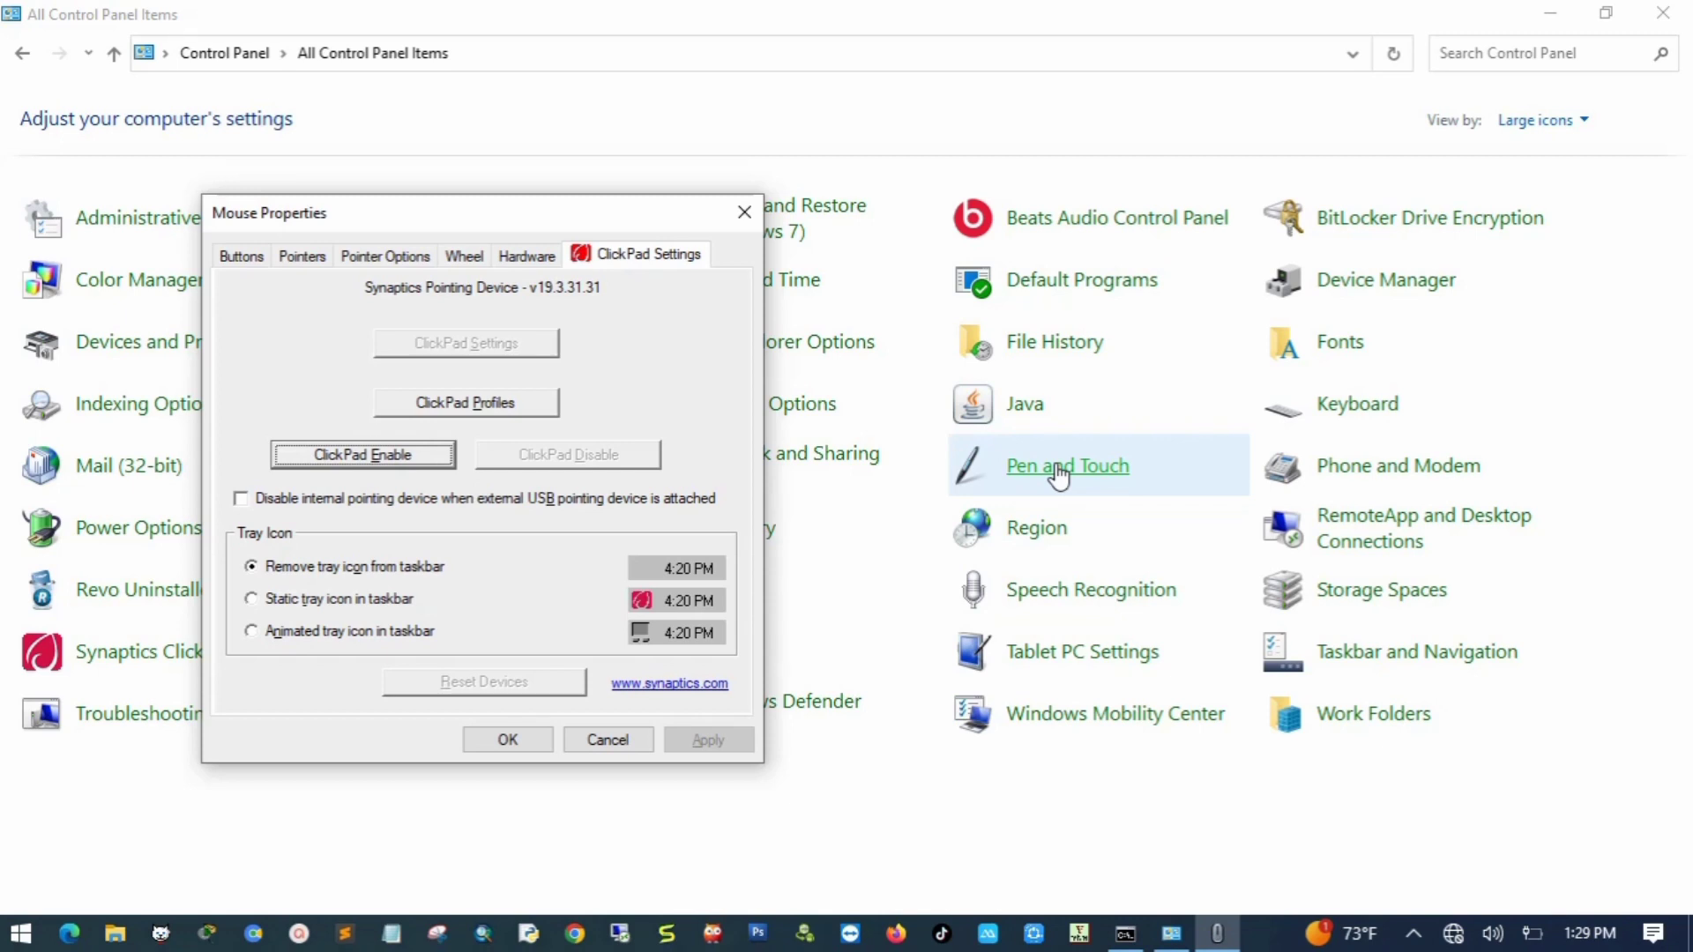
key(Return)
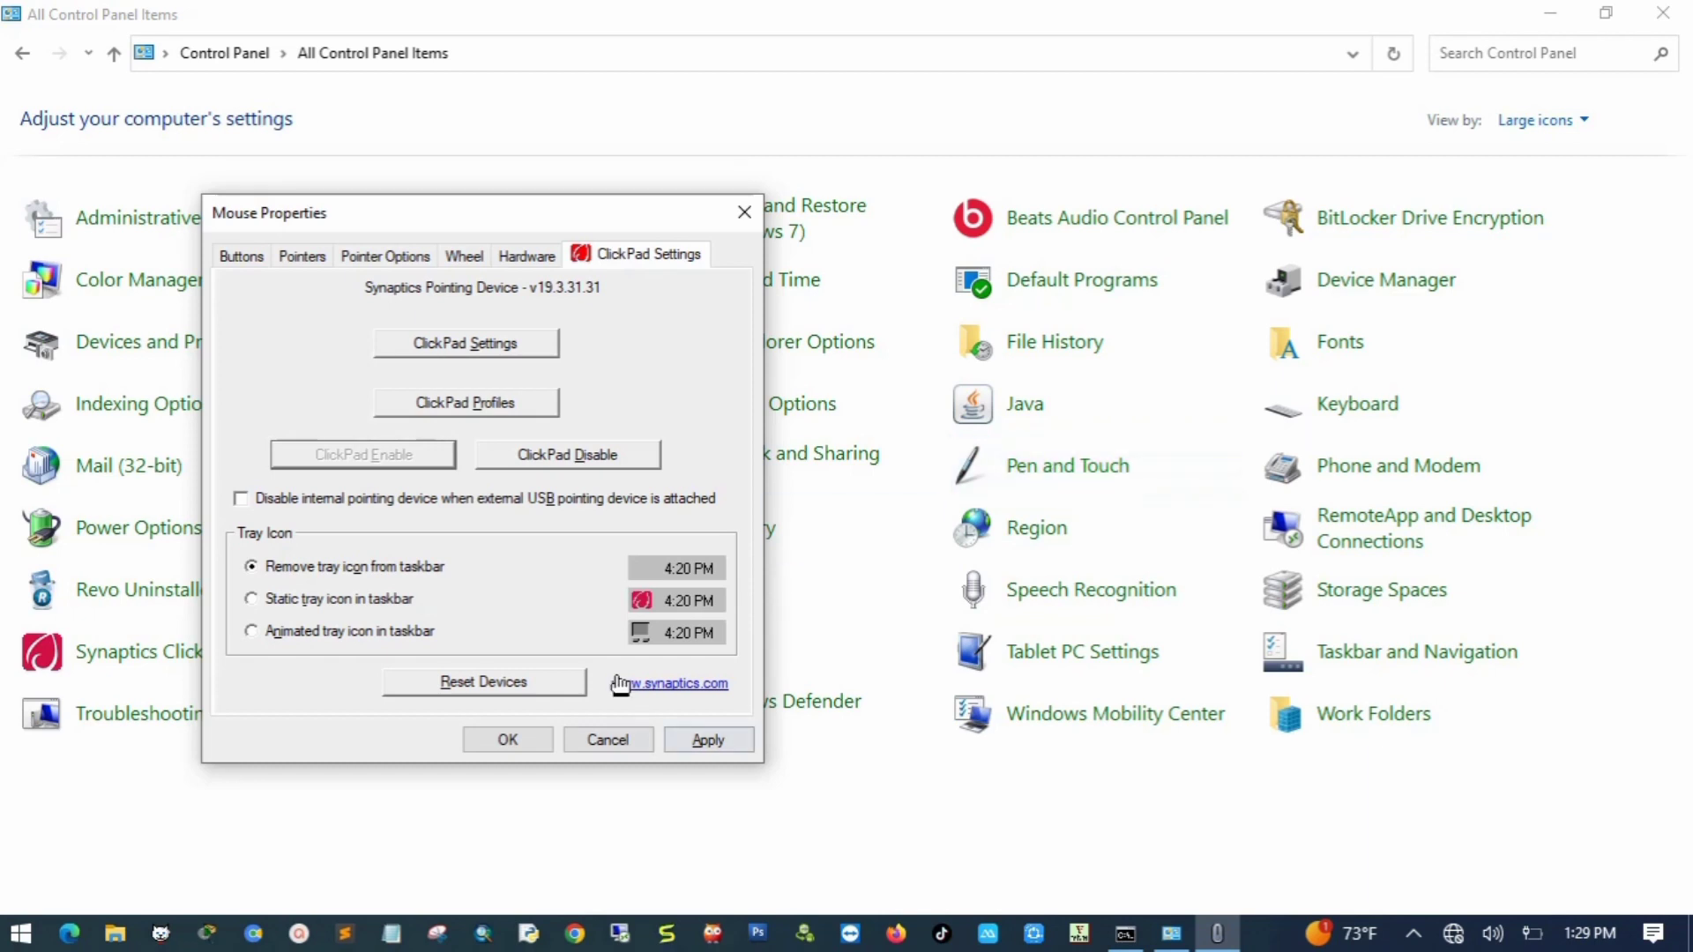
click(708, 740)
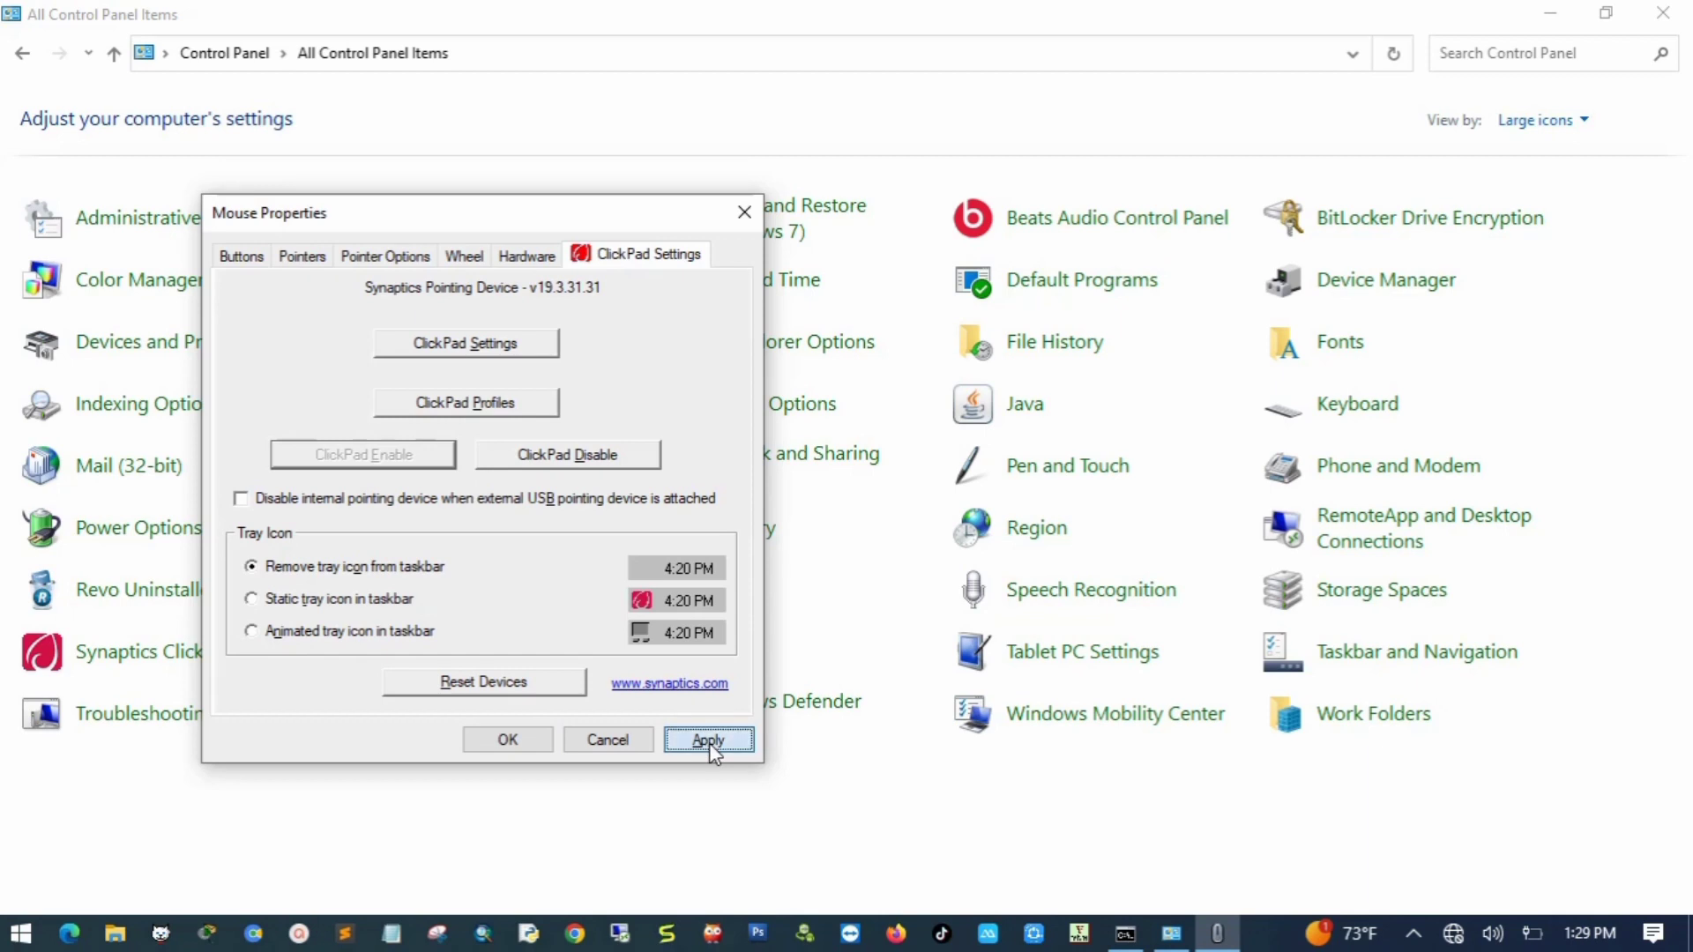
click(523, 742)
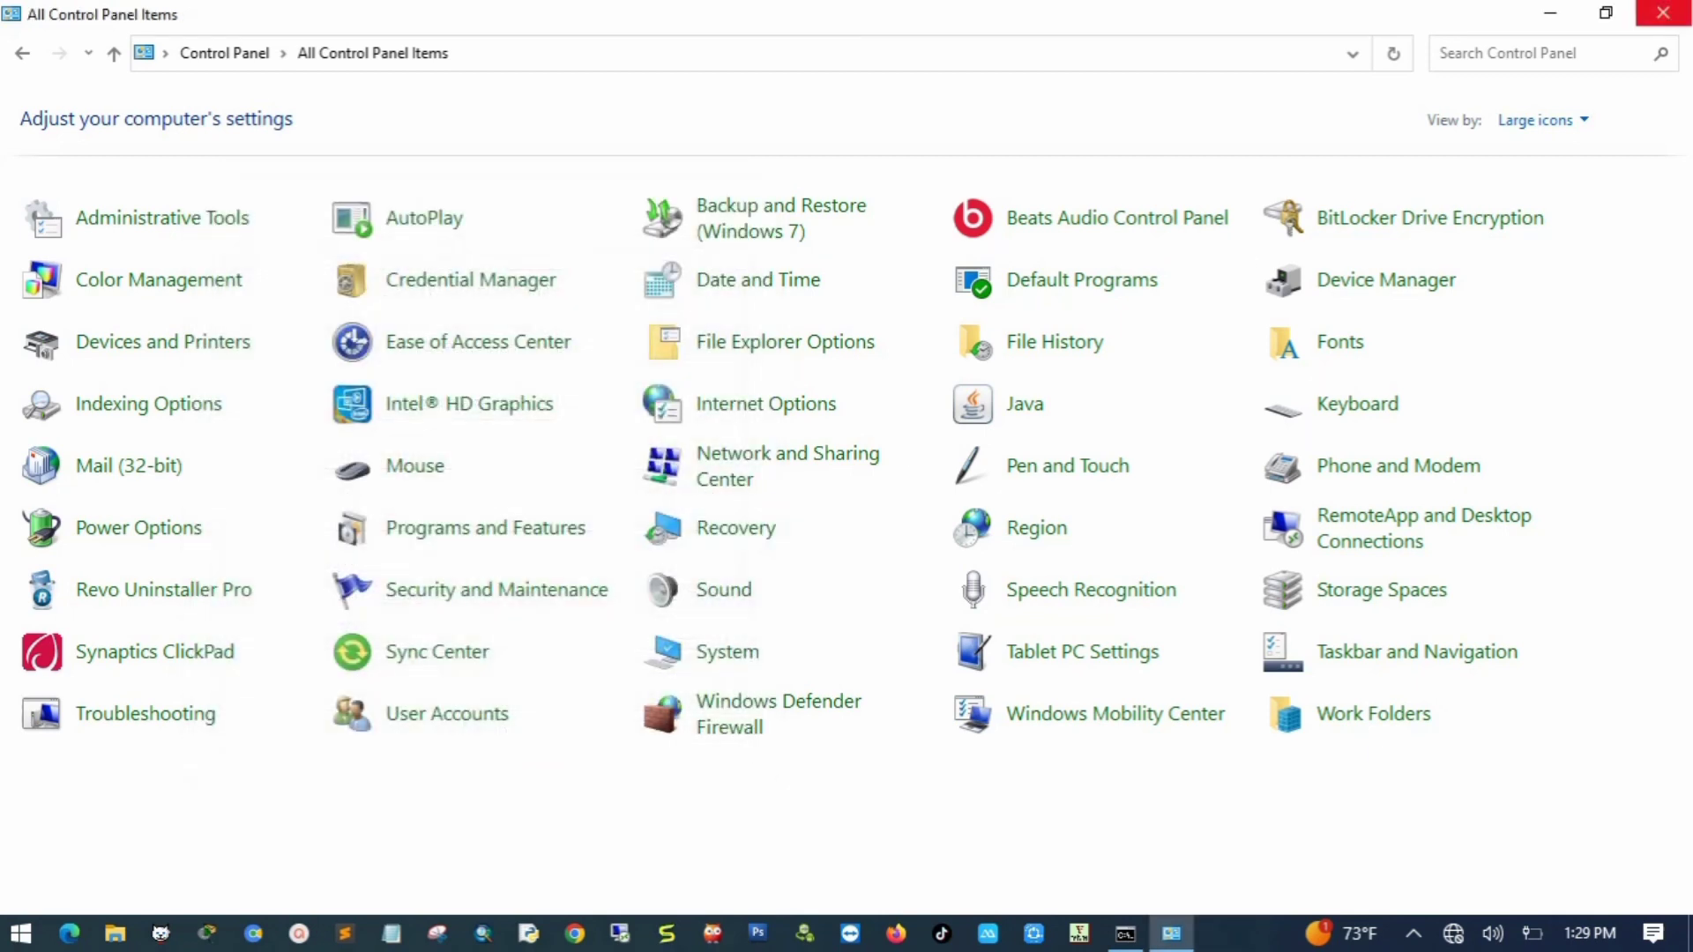
Close the Control Panel and end the Command Prompt session with the exit command
click(1651, 17)
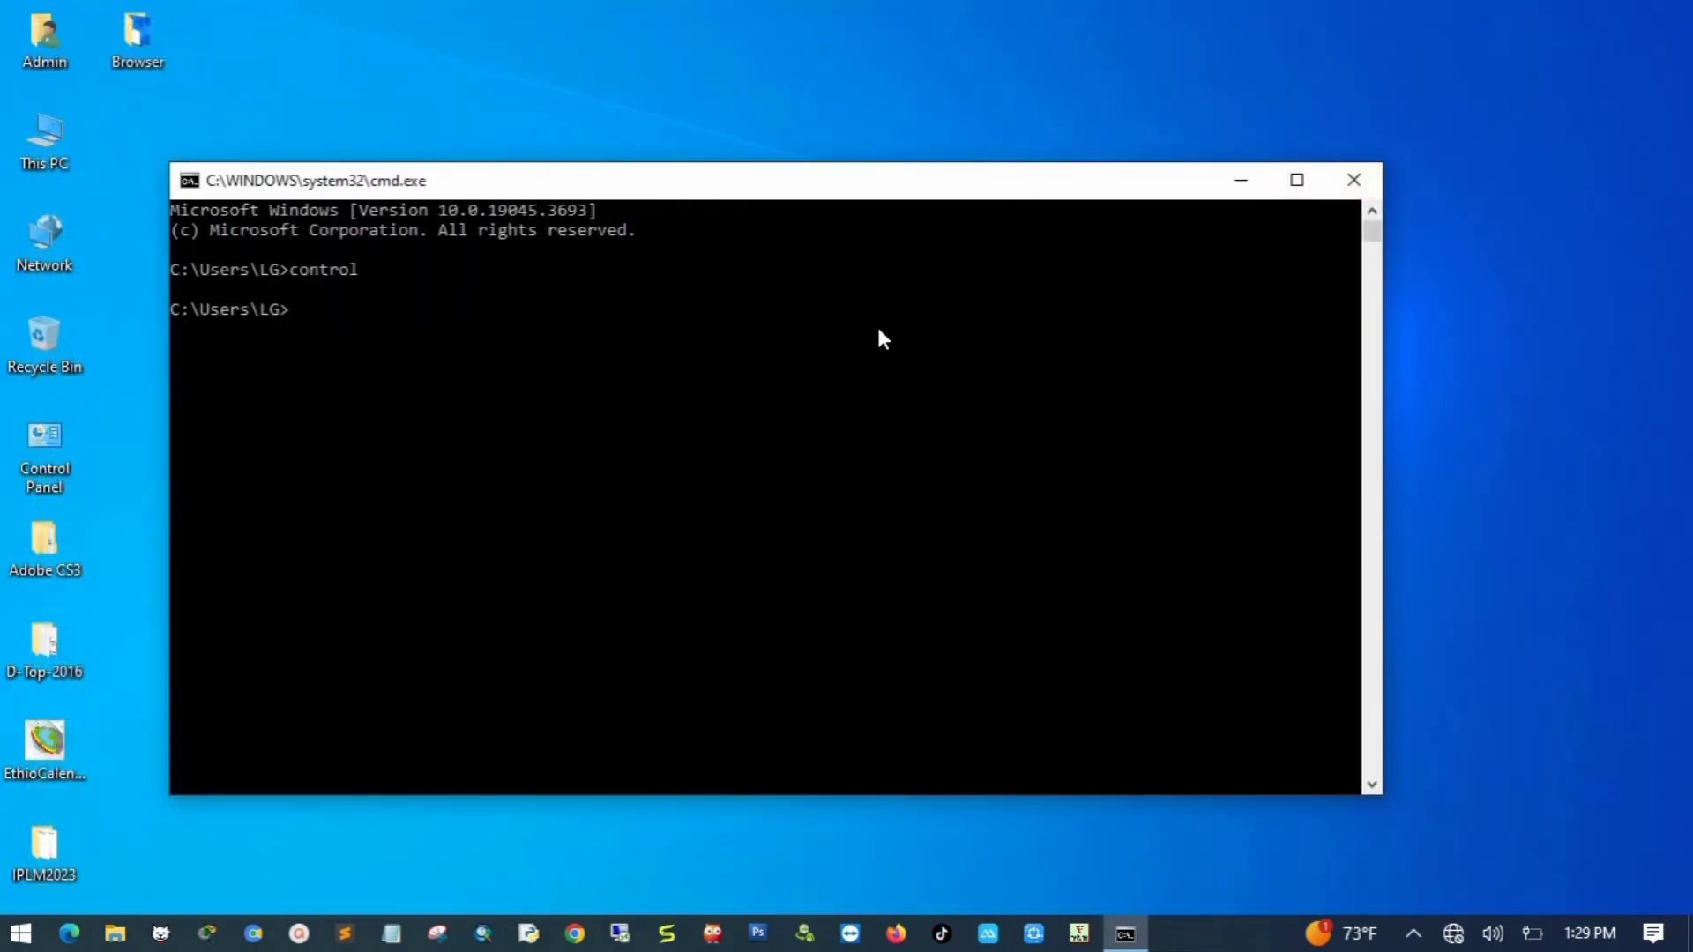
text(exit)
key(Return)
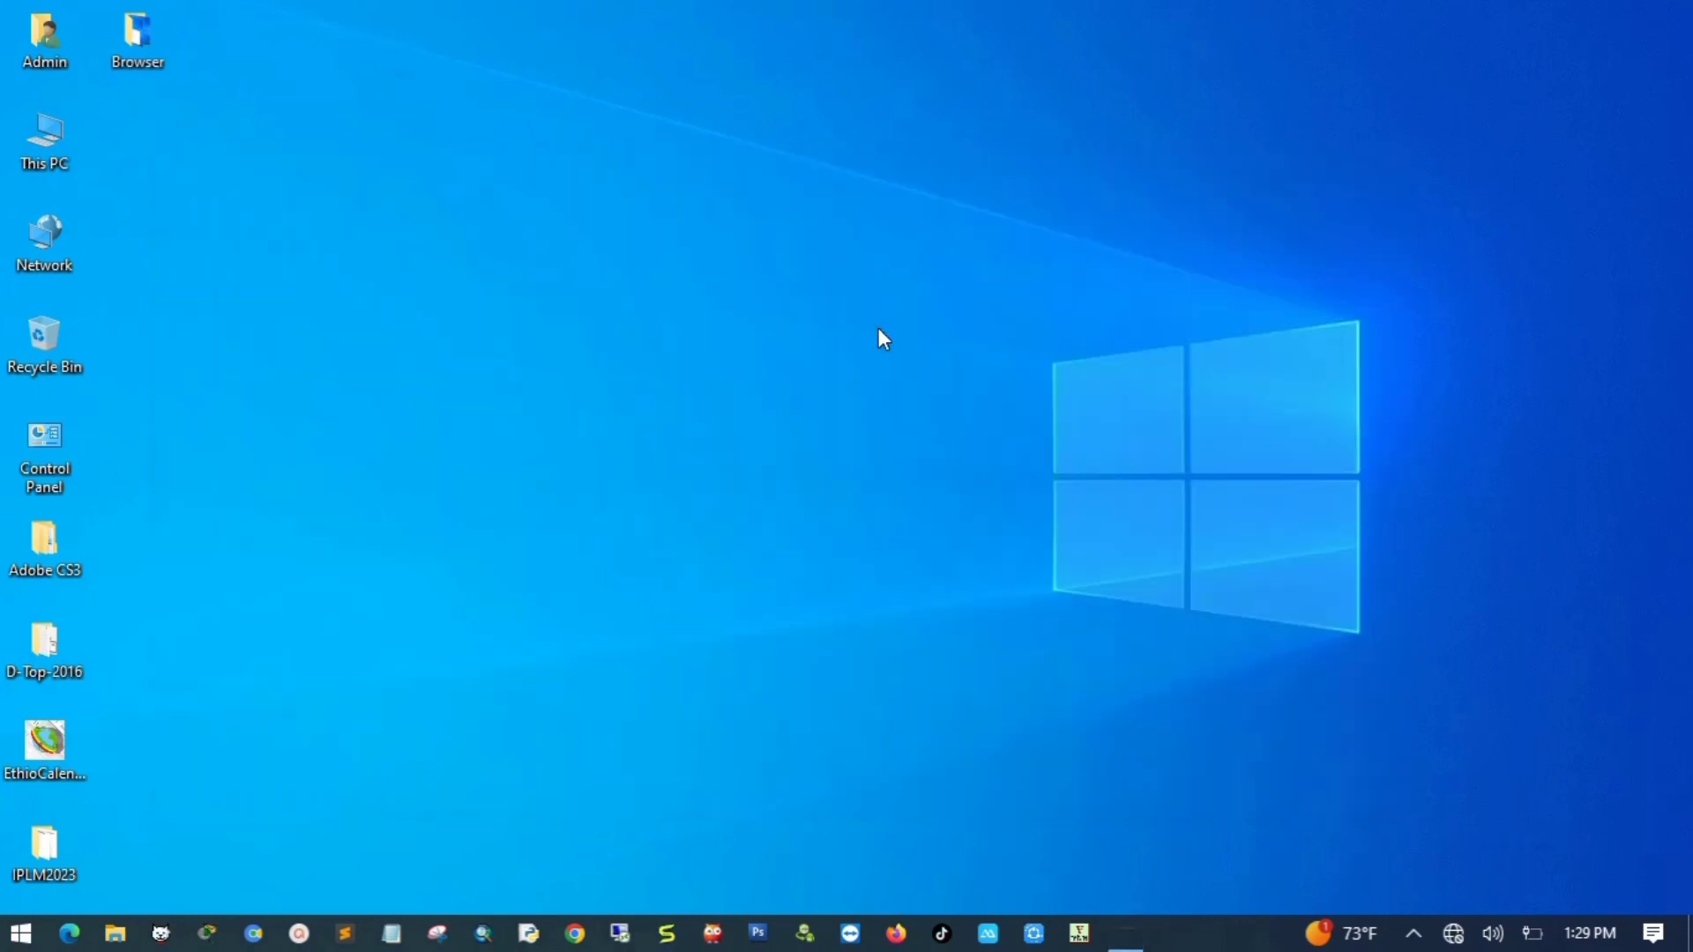